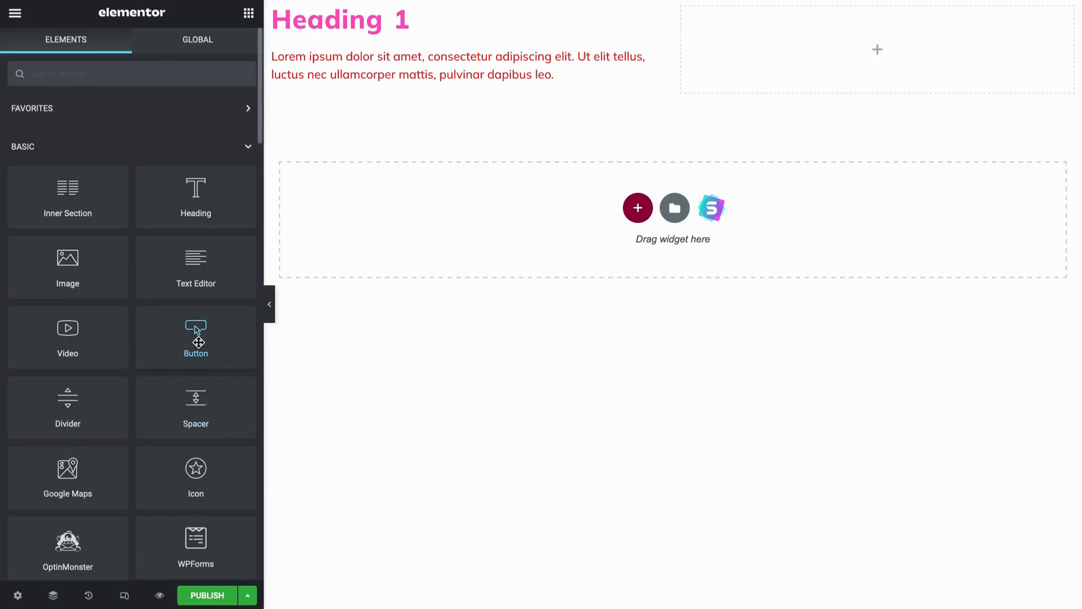
Add a Button widget below the paragraph under Heading 1, keeping its type as Default
{"action": "left_click_drag", "start_coordinate": [198, 341], "coordinate": [404, 80]}
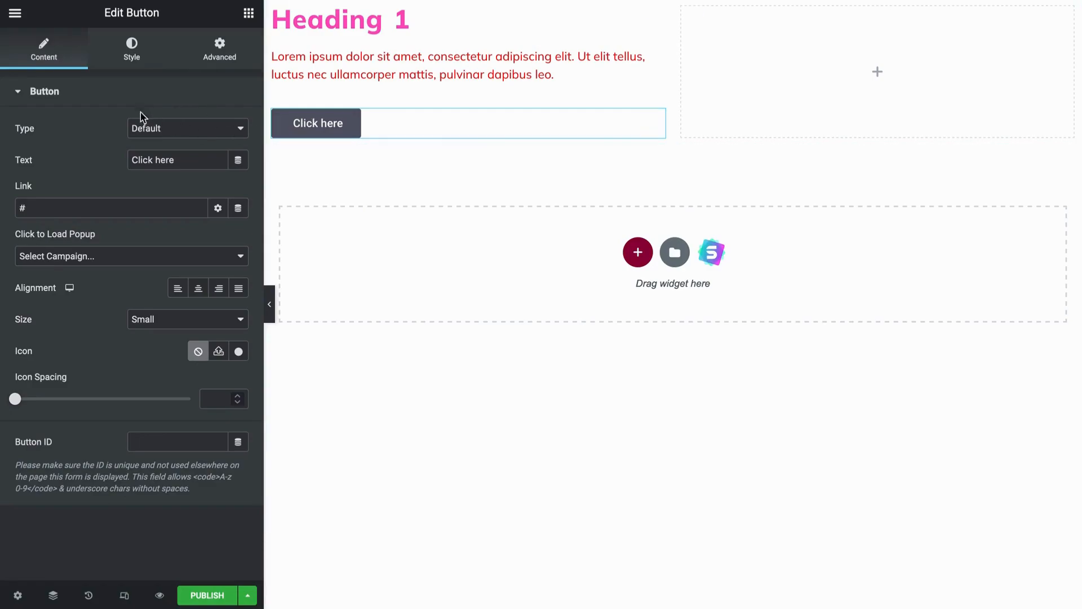
{"action": "left_click", "coordinate": [147, 131]}
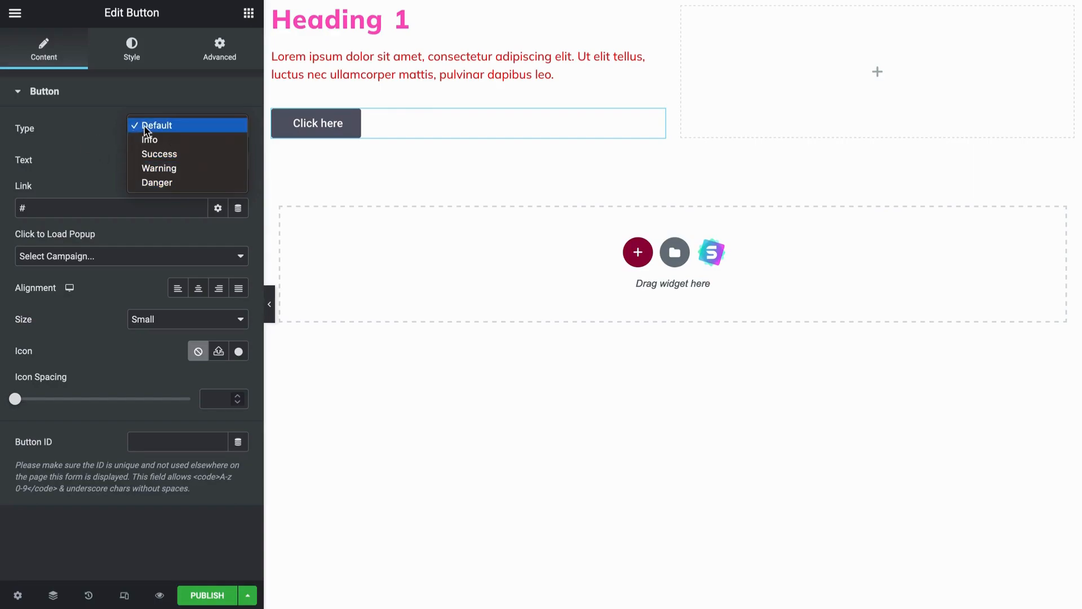
{"action": "left_click", "coordinate": [102, 135]}
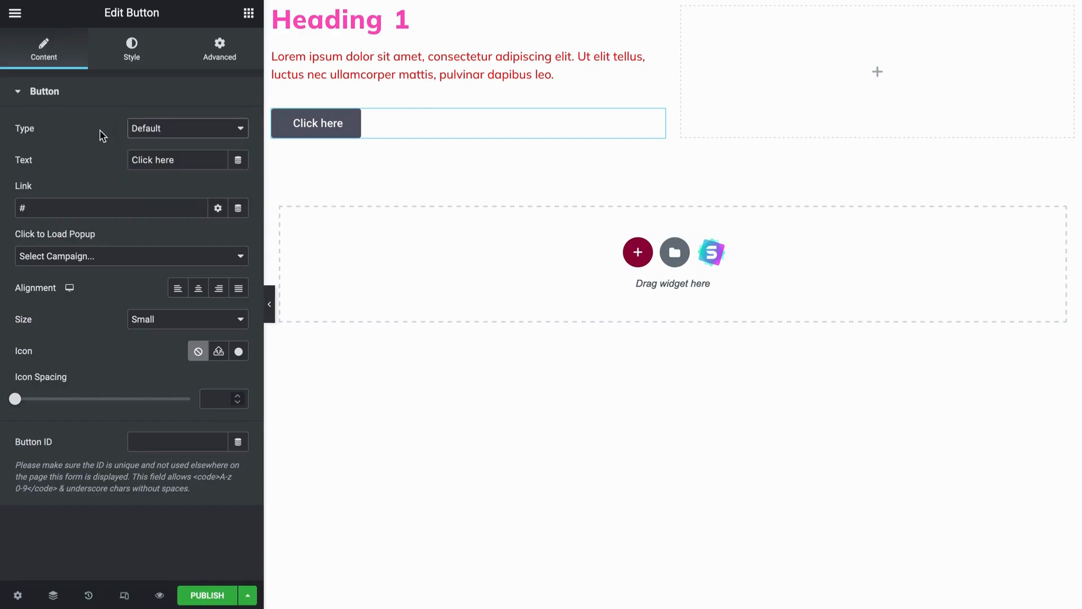
Change the button's text to "Register Now"
{"action": "left_click", "coordinate": [194, 165]}
{"action": "triple_click", "coordinate": [194, 166]}
{"action": "type", "text": "B"}
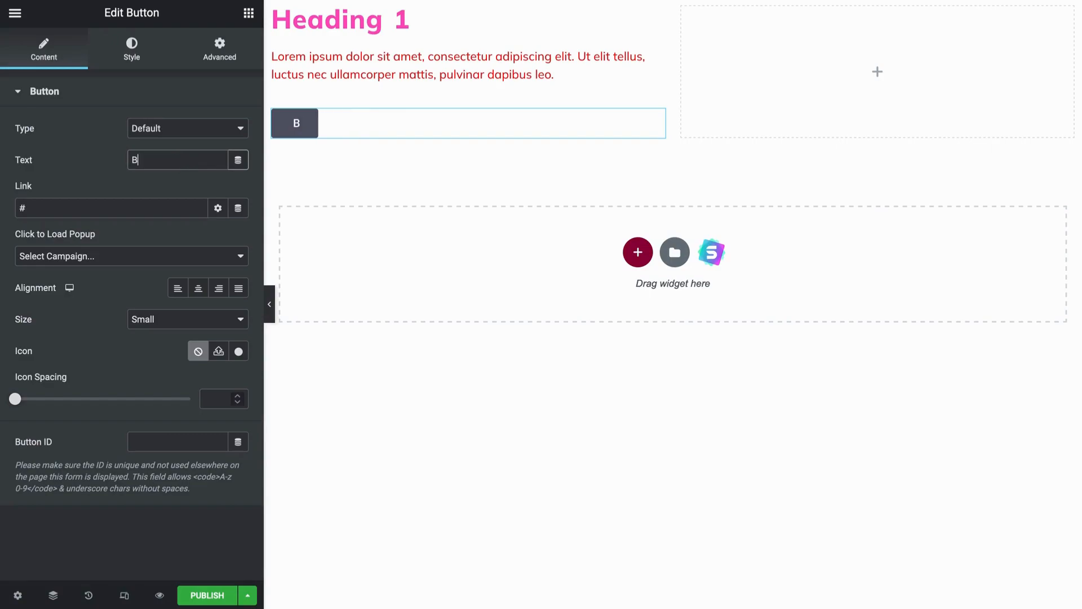
{"action": "key", "text": "BackSpace"}
{"action": "type", "text": "Register Now"}
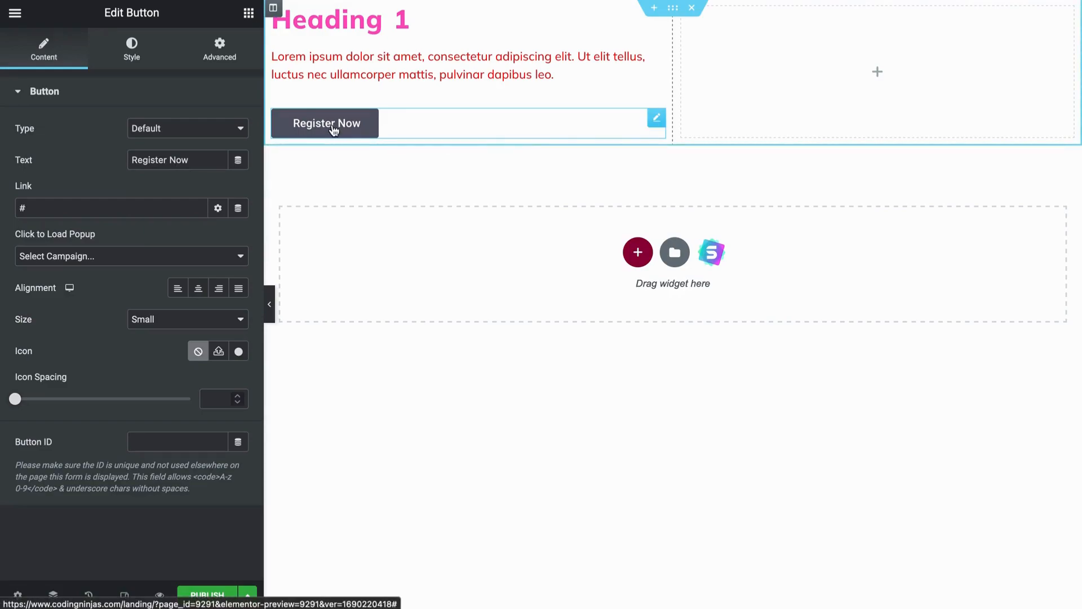
{"action": "left_click", "coordinate": [174, 205]}
{"action": "key", "text": "BackSpace"}
{"action": "type", "text": "w"}
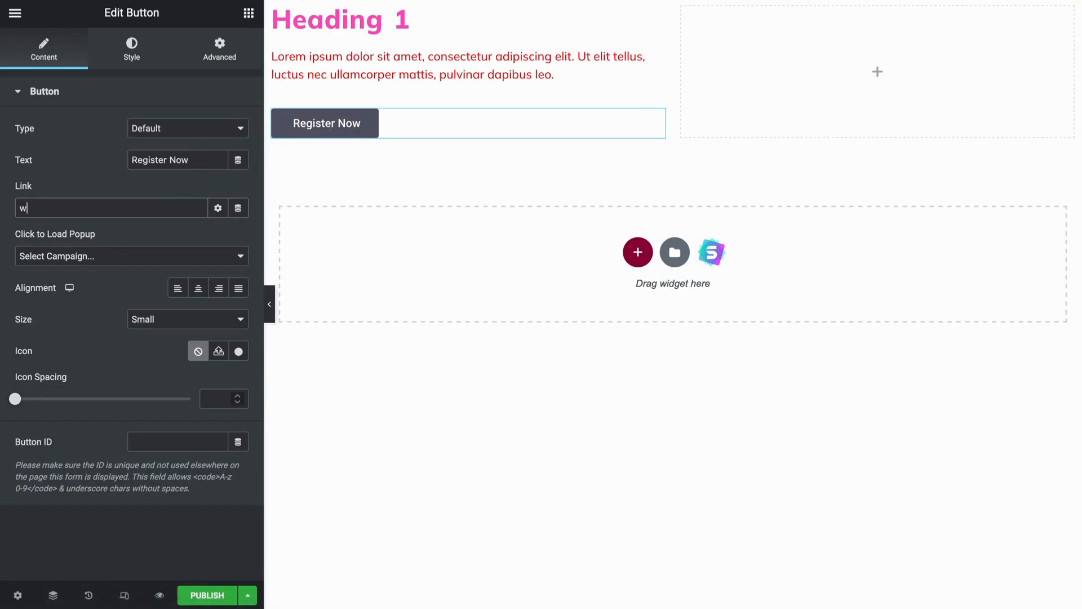
{"action": "type", "text": "ww.google.com"}
Try the button's alignment options, ending with justified across the column, and set its size to Medium
{"action": "left_click", "coordinate": [170, 295]}
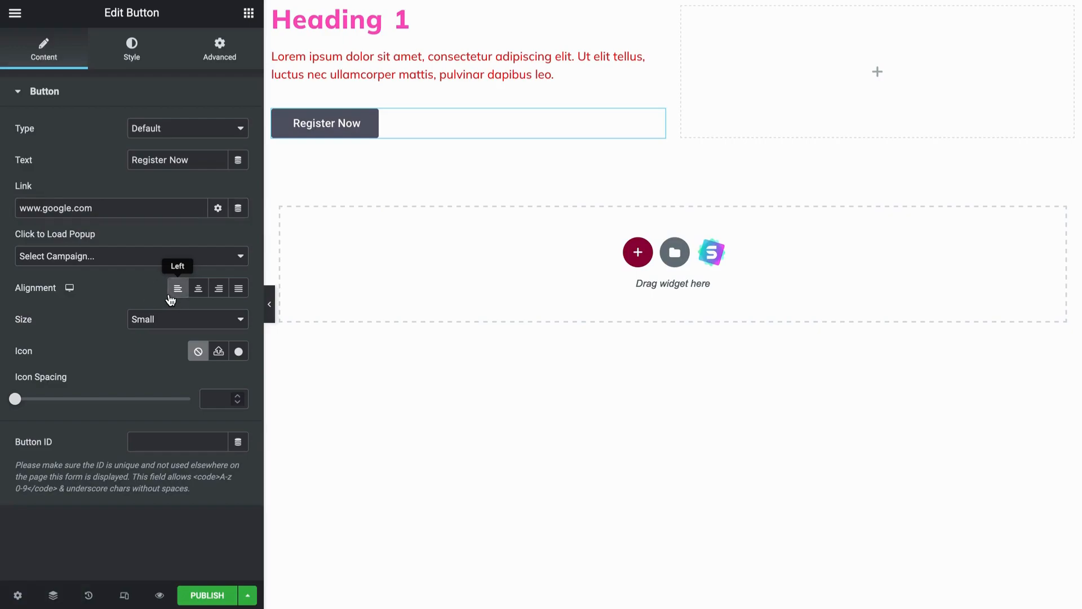
{"action": "left_click", "coordinate": [199, 295]}
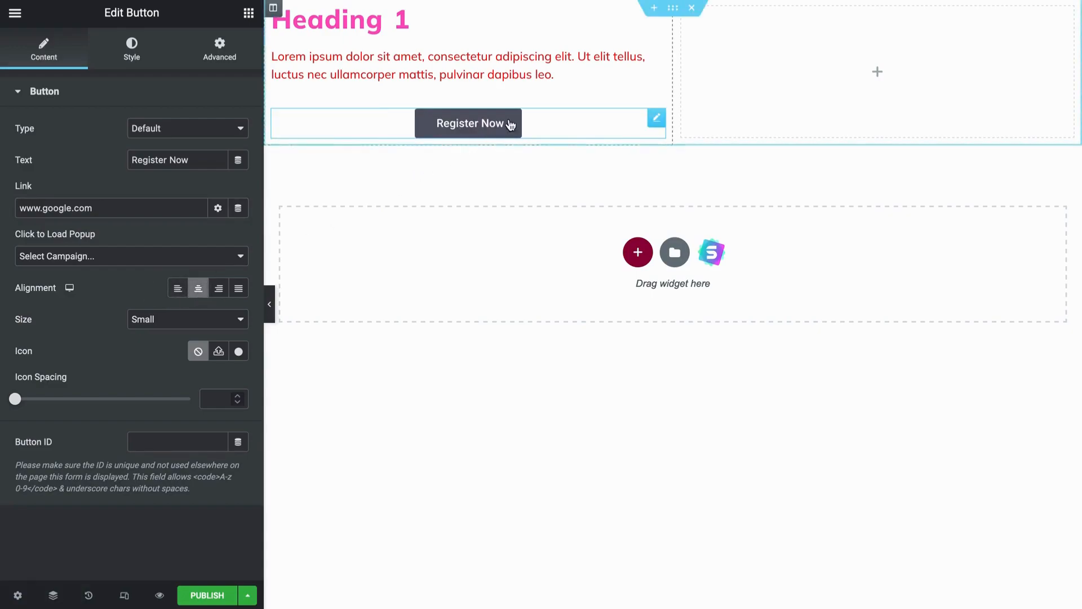
{"action": "left_click", "coordinate": [222, 289]}
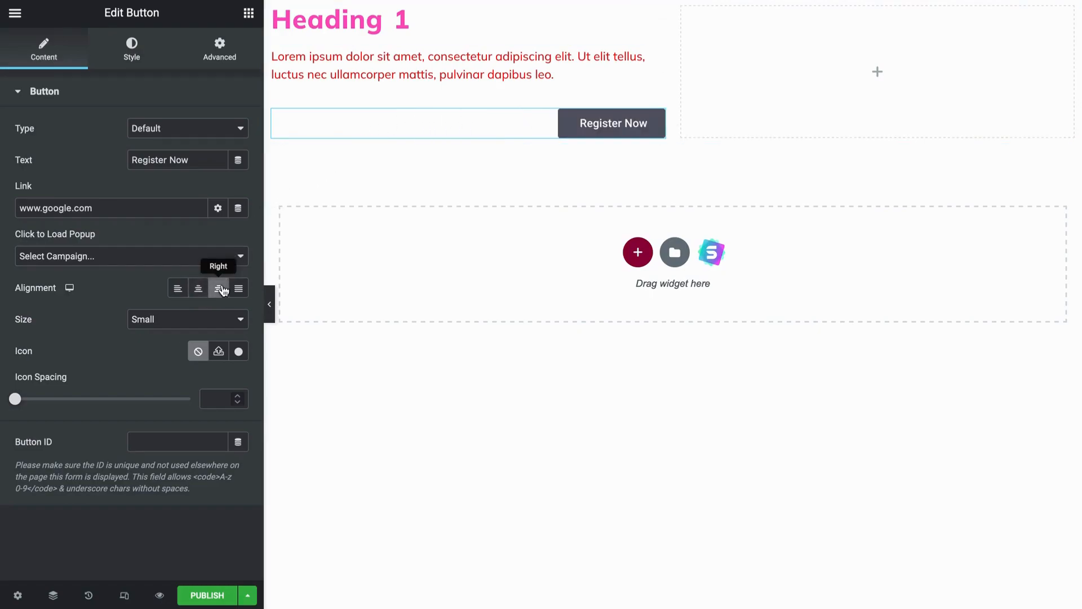
{"action": "left_click", "coordinate": [237, 289]}
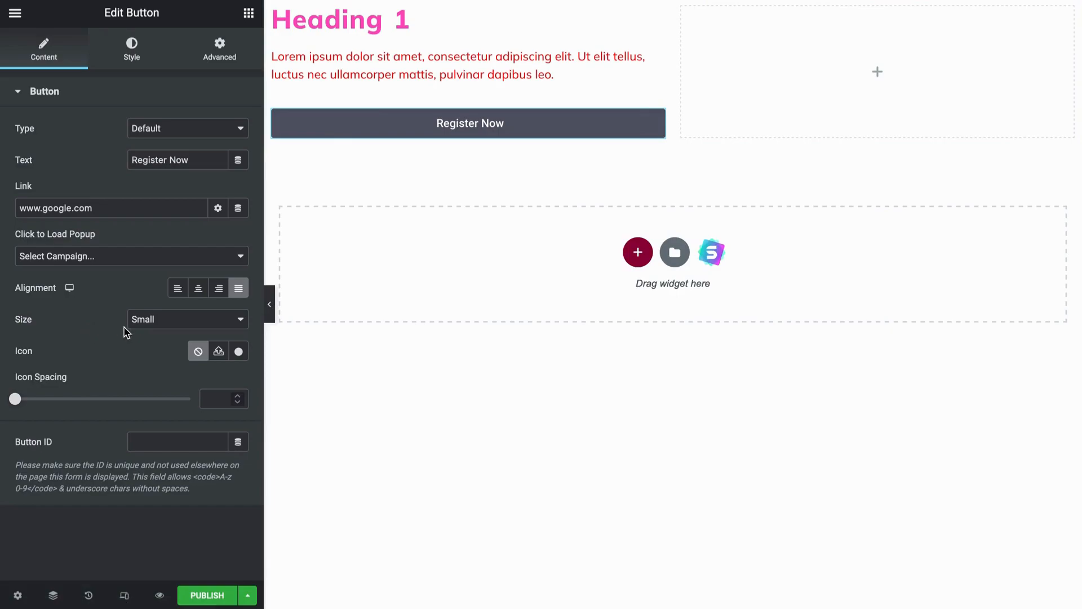
{"action": "left_click", "coordinate": [150, 322]}
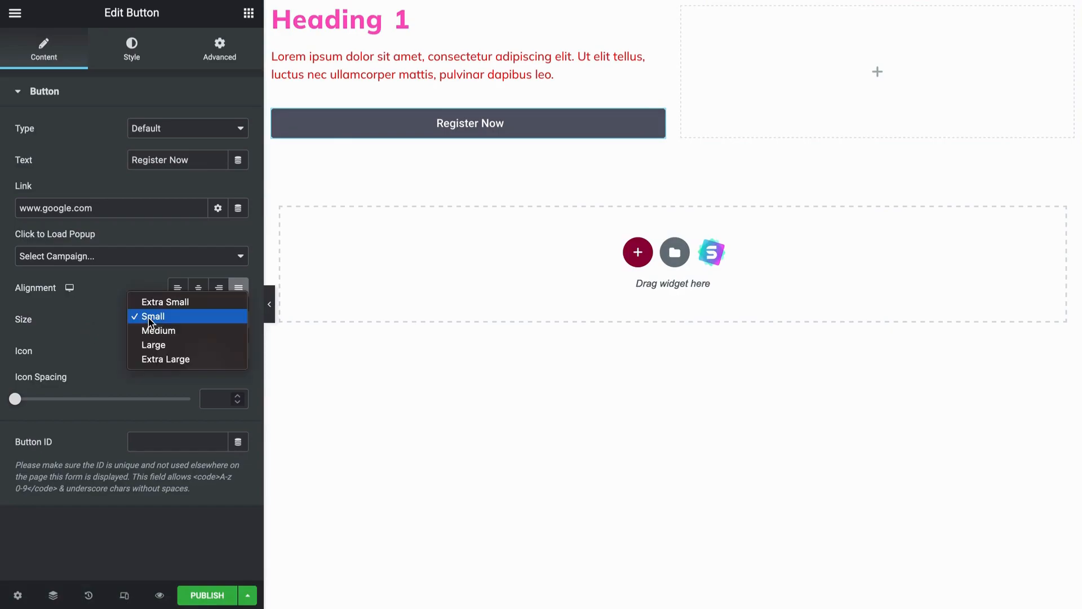
{"action": "left_click", "coordinate": [153, 329]}
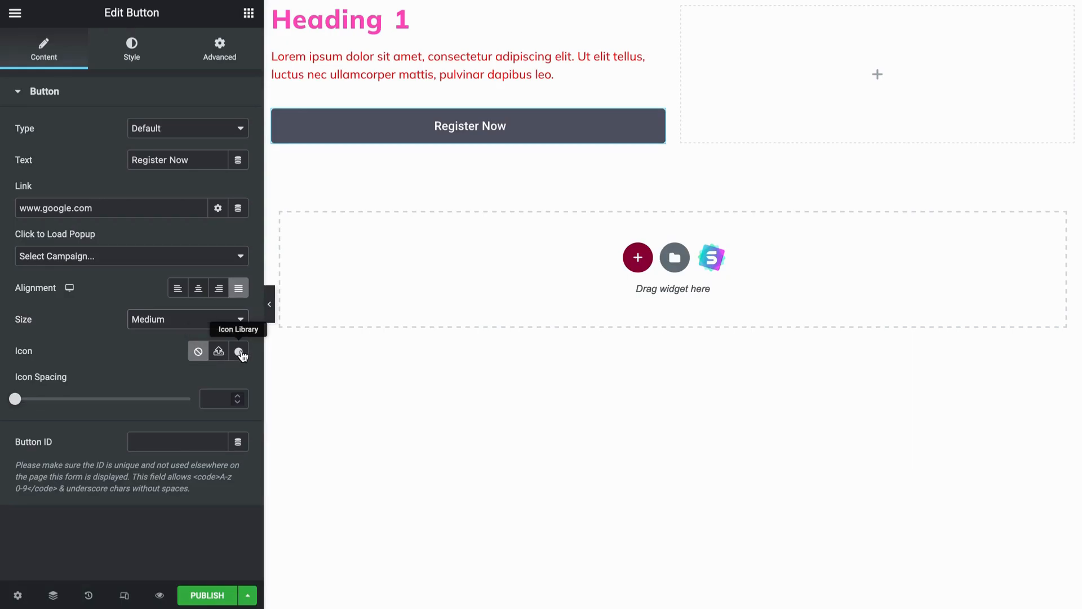
Insert the Bell icon from the icon library into the Register Now button
{"action": "left_click", "coordinate": [240, 352]}
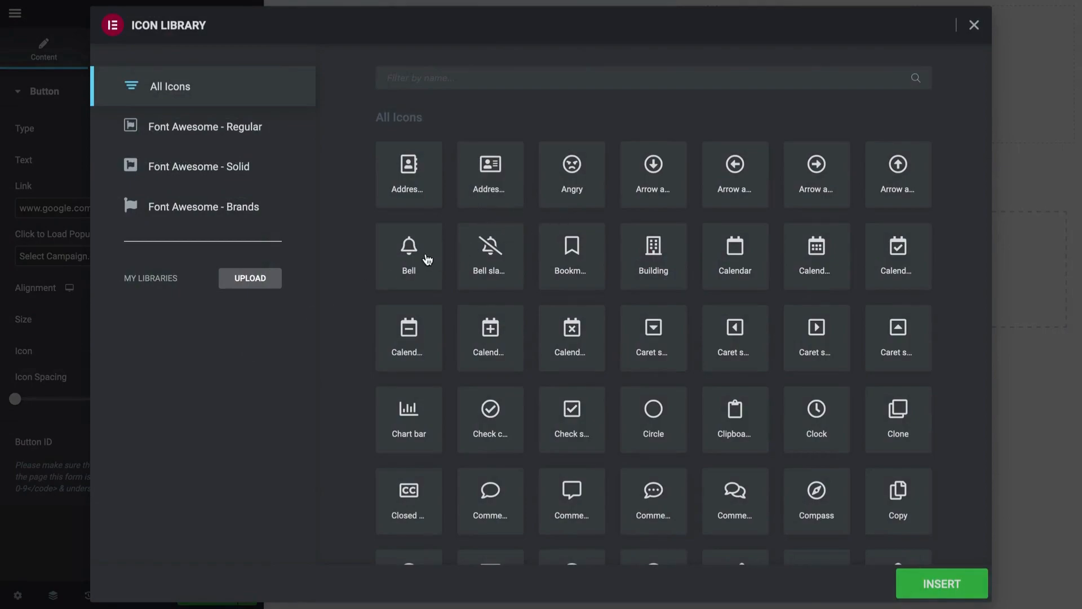
{"action": "left_click", "coordinate": [413, 255]}
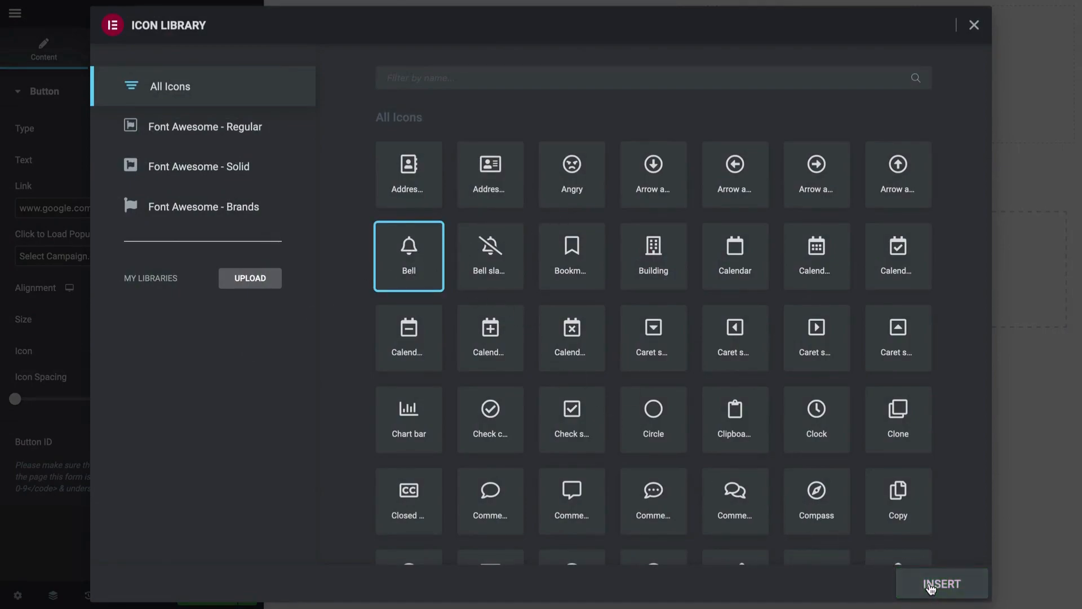
{"action": "left_click", "coordinate": [932, 585]}
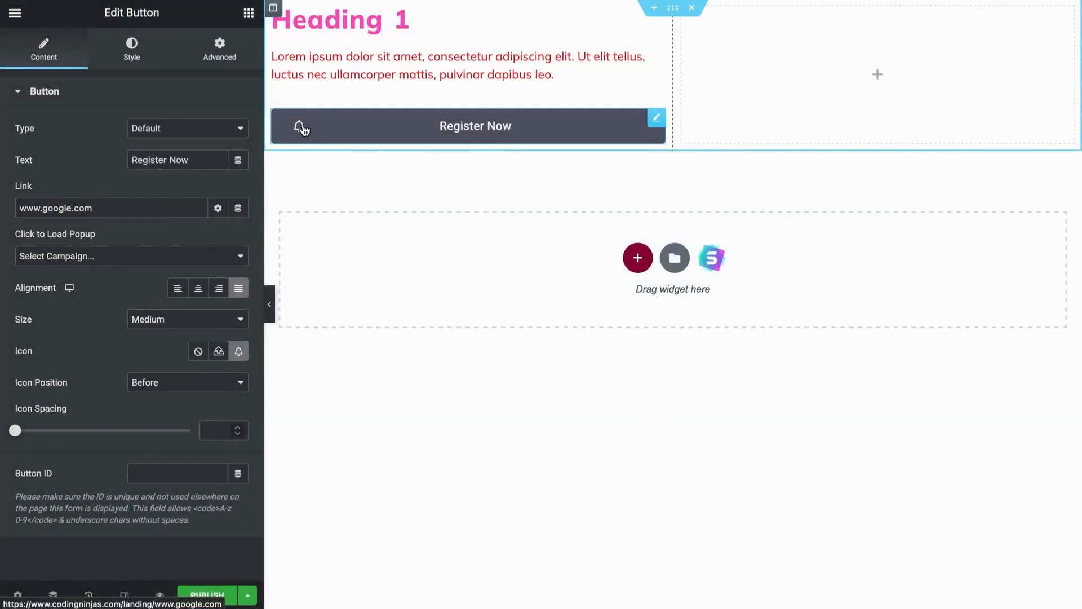
Place the button's icon After the text and set the icon spacing to 0
{"action": "left_click", "coordinate": [178, 384]}
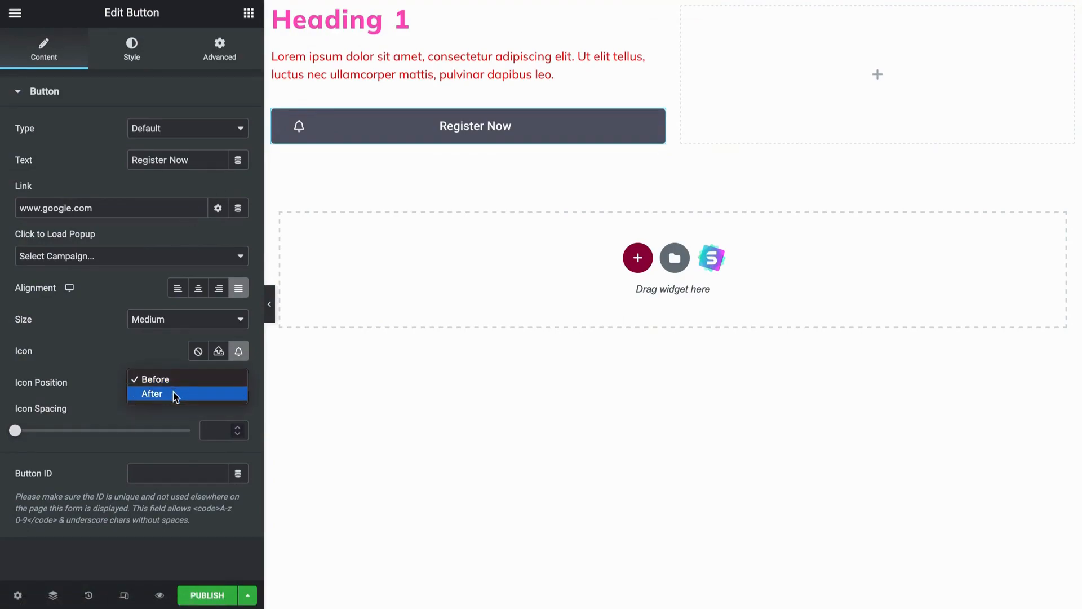
{"action": "left_click", "coordinate": [174, 394]}
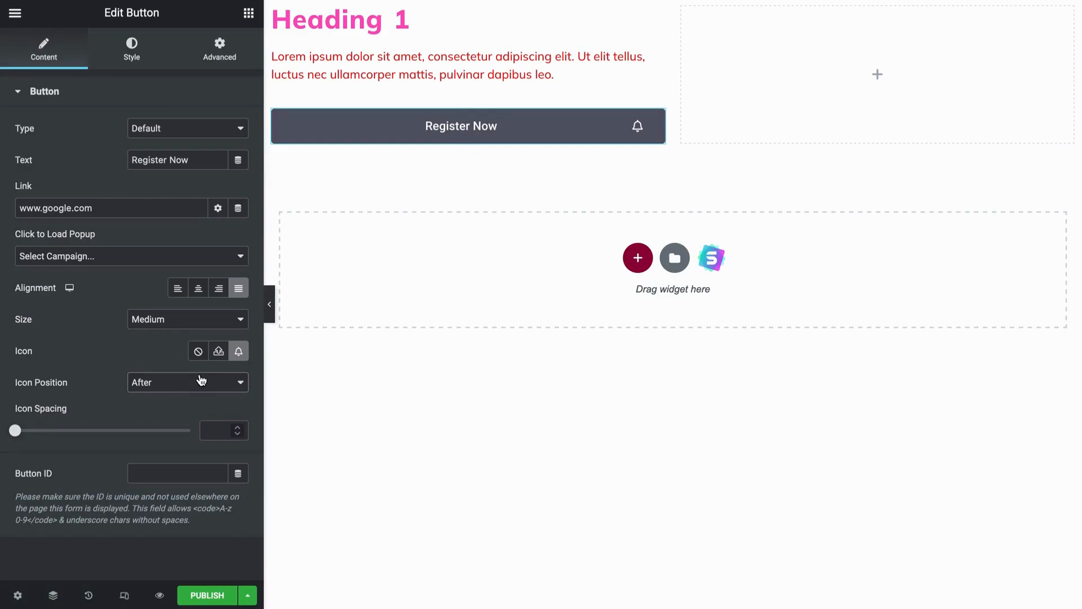
{"action": "mouse_move", "coordinate": [14, 430]}
{"action": "left_mouse_down"}
{"action": "mouse_move", "coordinate": [68, 430]}
{"action": "mouse_move", "coordinate": [7, 428]}
{"action": "left_mouse_up"}
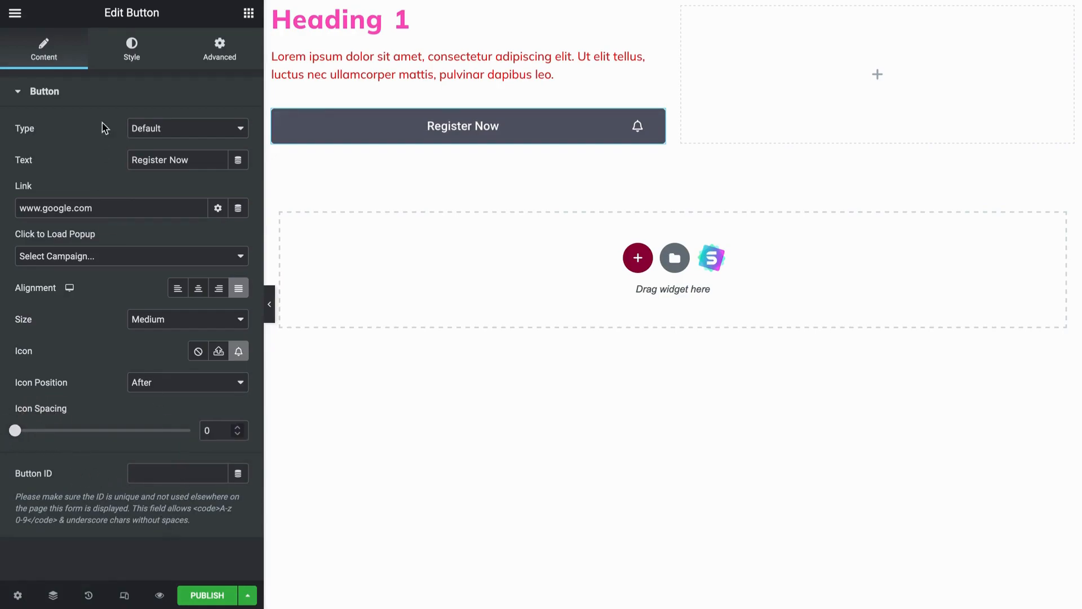
Review the typography options in the button's style settings
{"action": "left_click", "coordinate": [127, 67]}
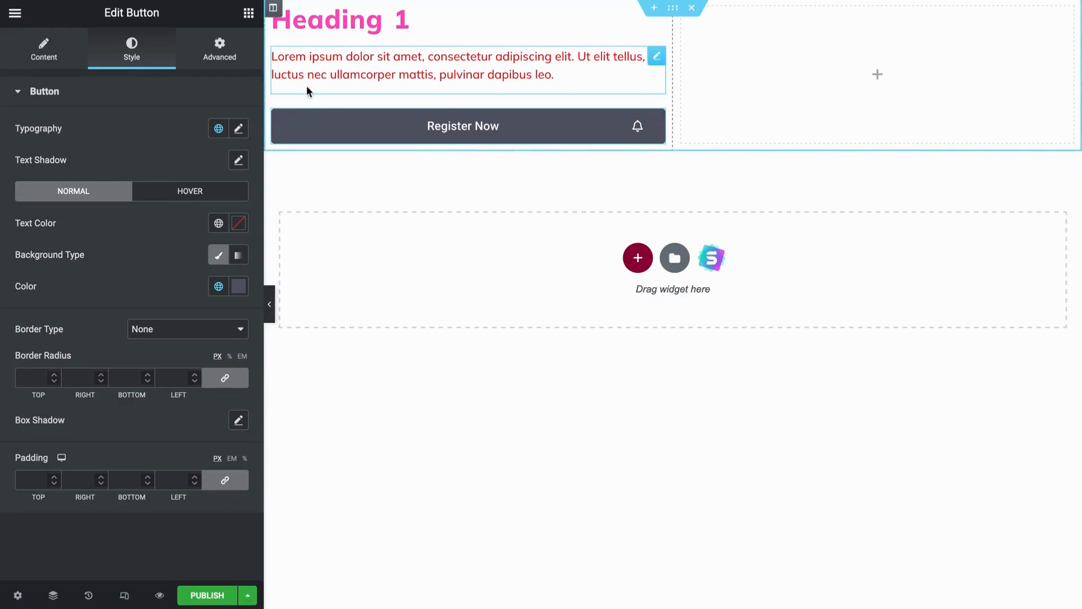
{"action": "left_click", "coordinate": [239, 132]}
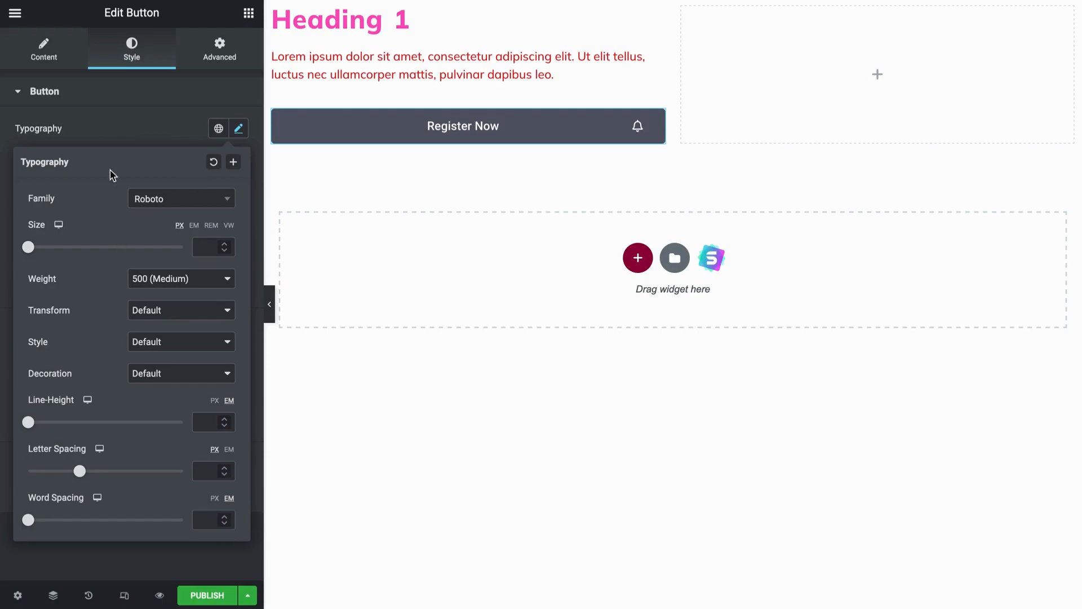
{"action": "left_click", "coordinate": [114, 142]}
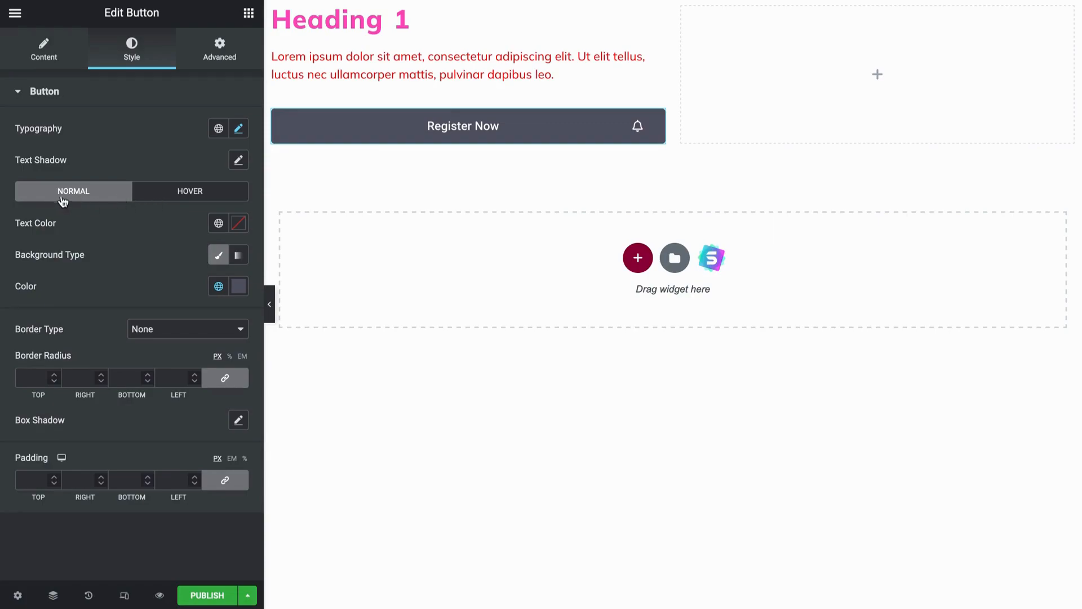
Set the button's background color in the hover state to bright red
{"action": "left_click", "coordinate": [197, 192]}
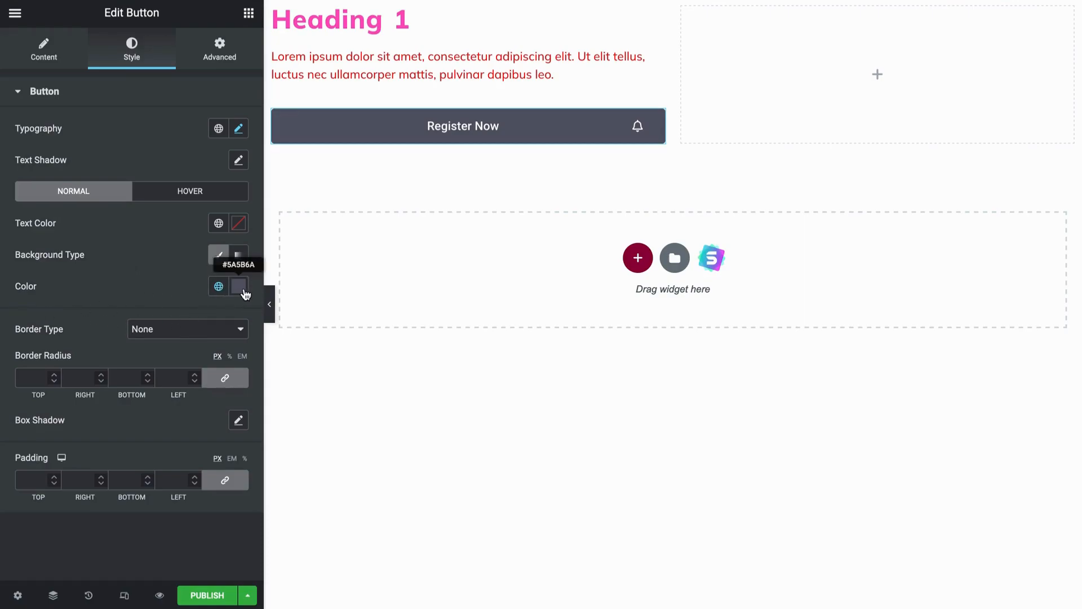
{"action": "left_click", "coordinate": [182, 198]}
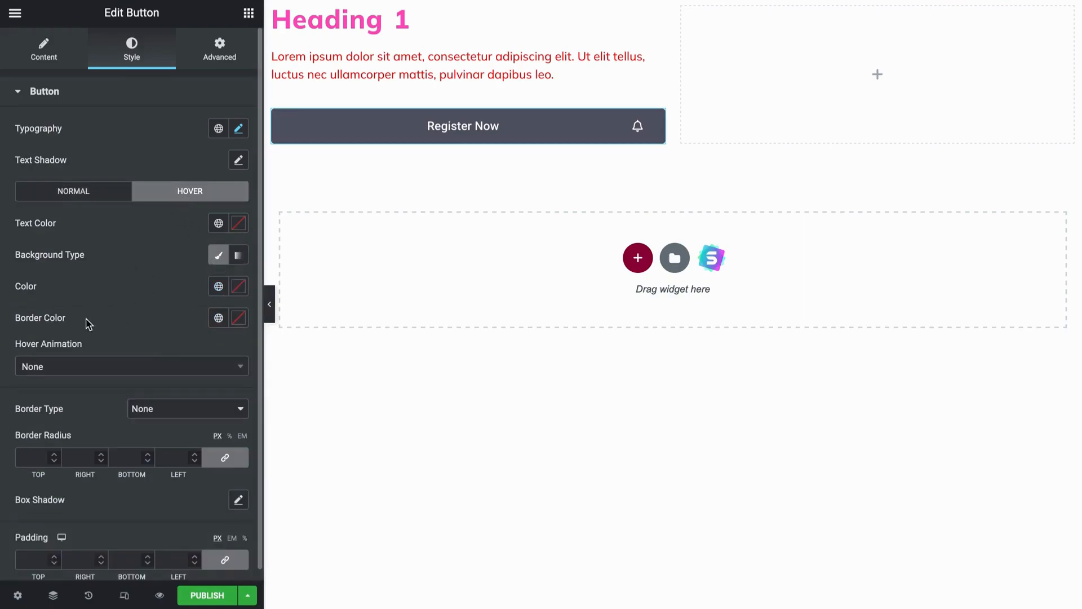
{"action": "left_click", "coordinate": [238, 286]}
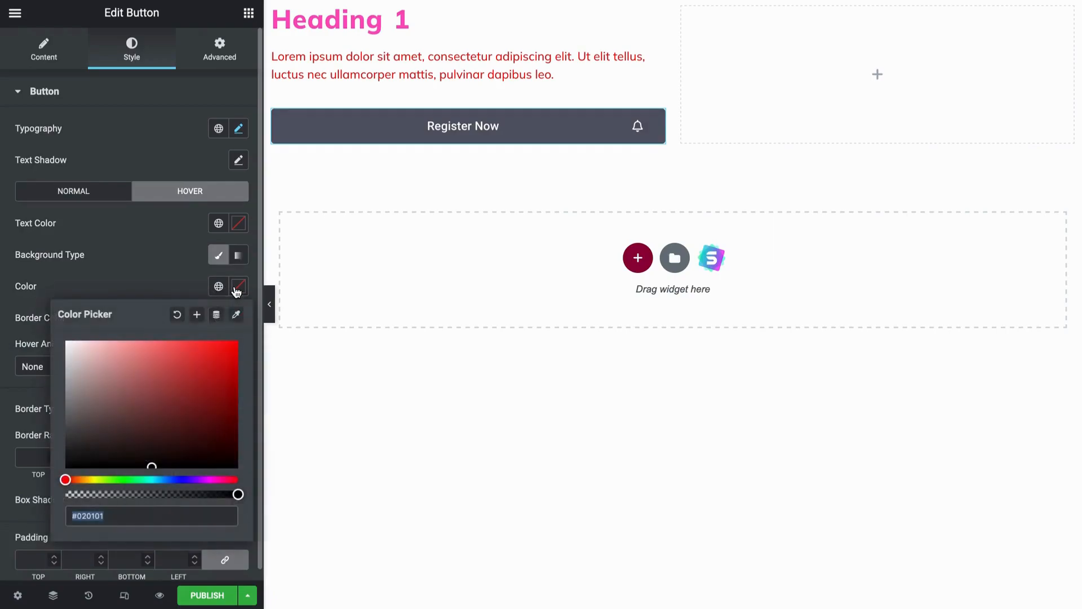
{"action": "left_click_drag", "start_coordinate": [185, 391], "coordinate": [236, 350]}
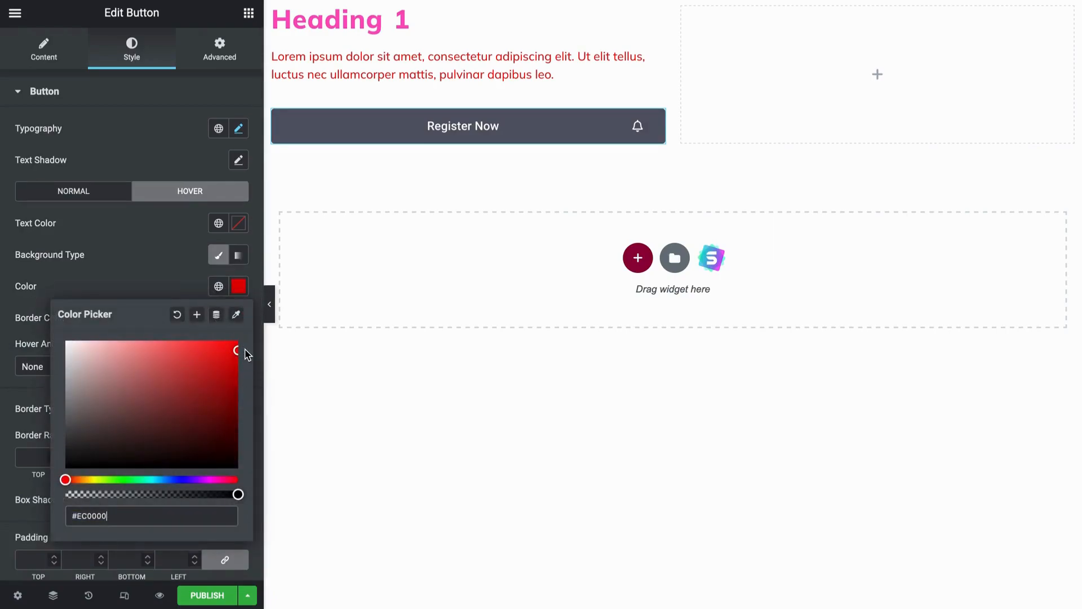
{"action": "left_click", "coordinate": [180, 292]}
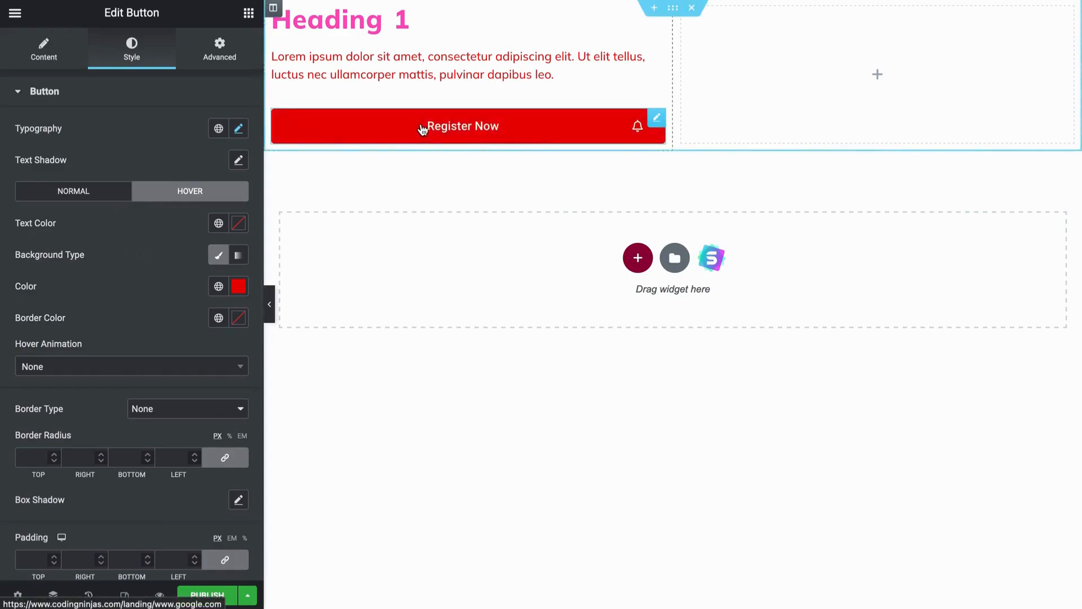
Set the button's hover animation to Grow
{"action": "scroll", "coordinate": [70, 416], "scroll_direction": "down", "scroll_amount": 1}
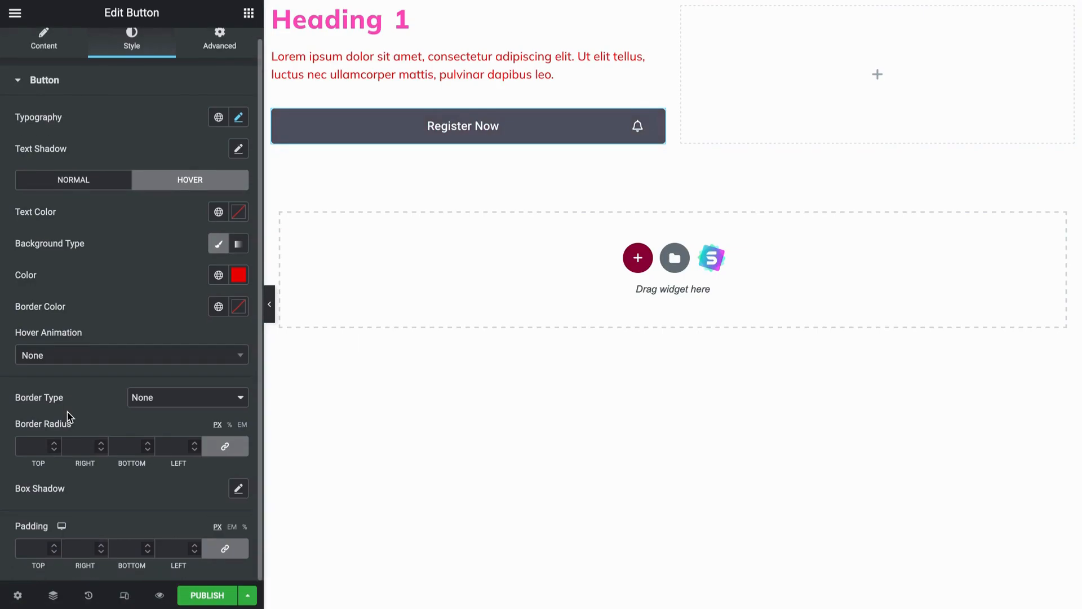
{"action": "left_click", "coordinate": [70, 359]}
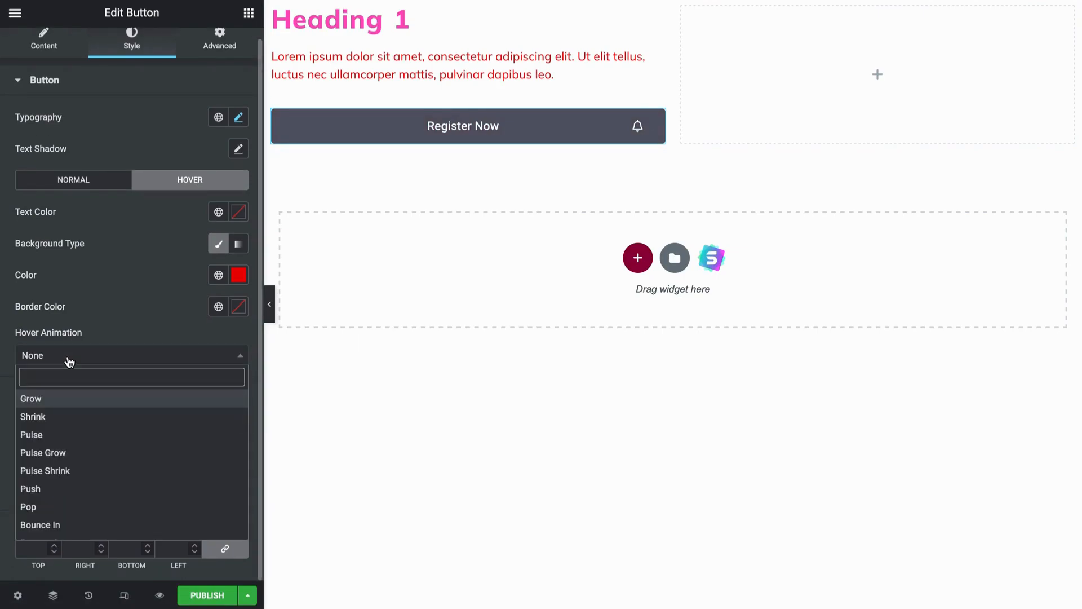
{"action": "left_click", "coordinate": [73, 401]}
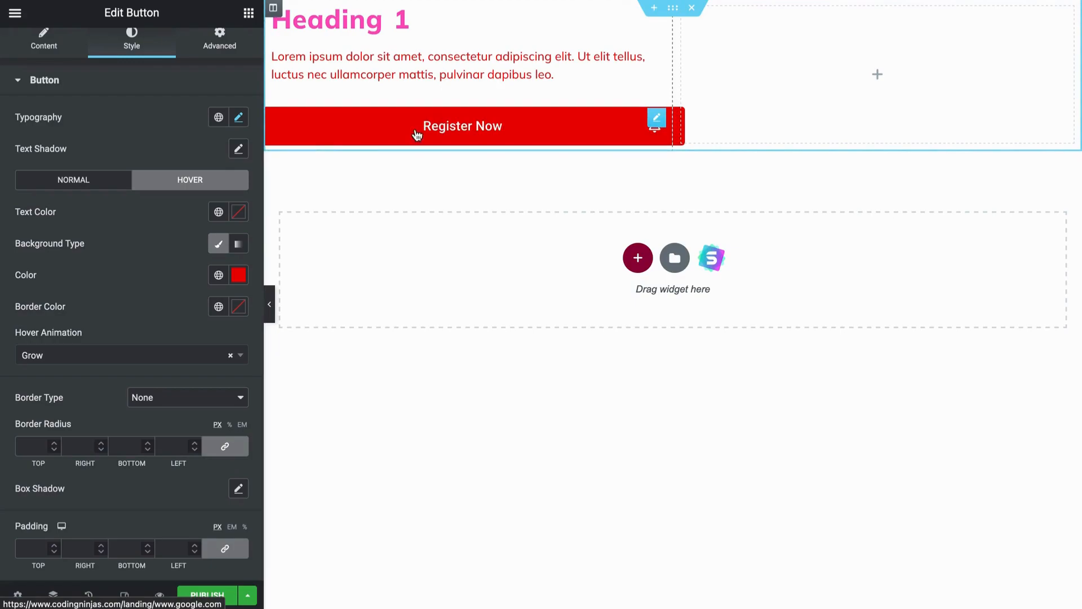
Give the button a Solid border in color #FFC100 with a width of 4 on all sides
{"action": "left_click", "coordinate": [162, 402]}
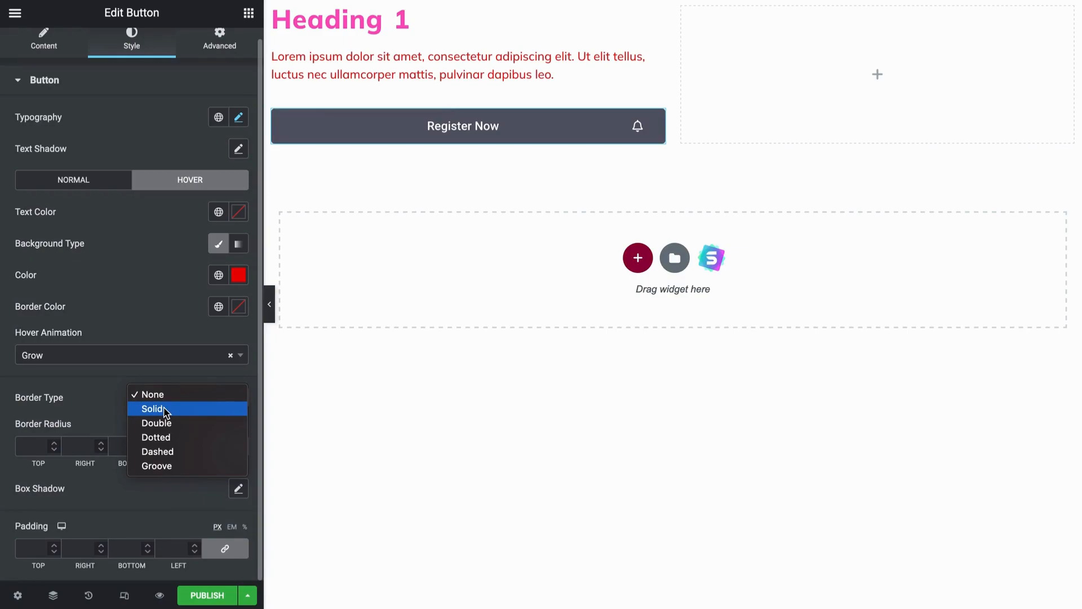
{"action": "left_click", "coordinate": [165, 411]}
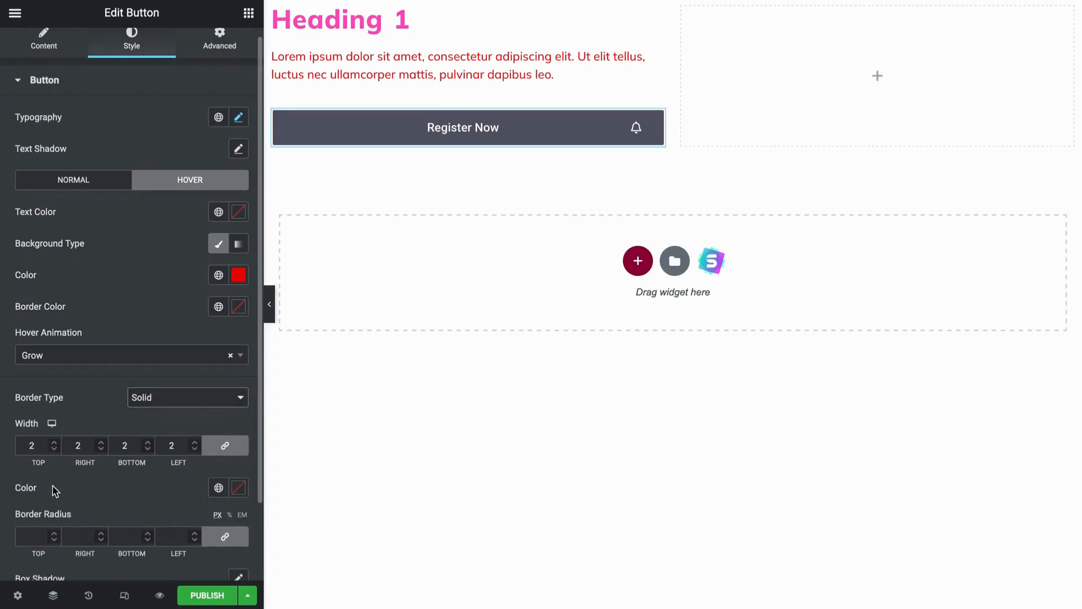
{"action": "left_click", "coordinate": [236, 488]}
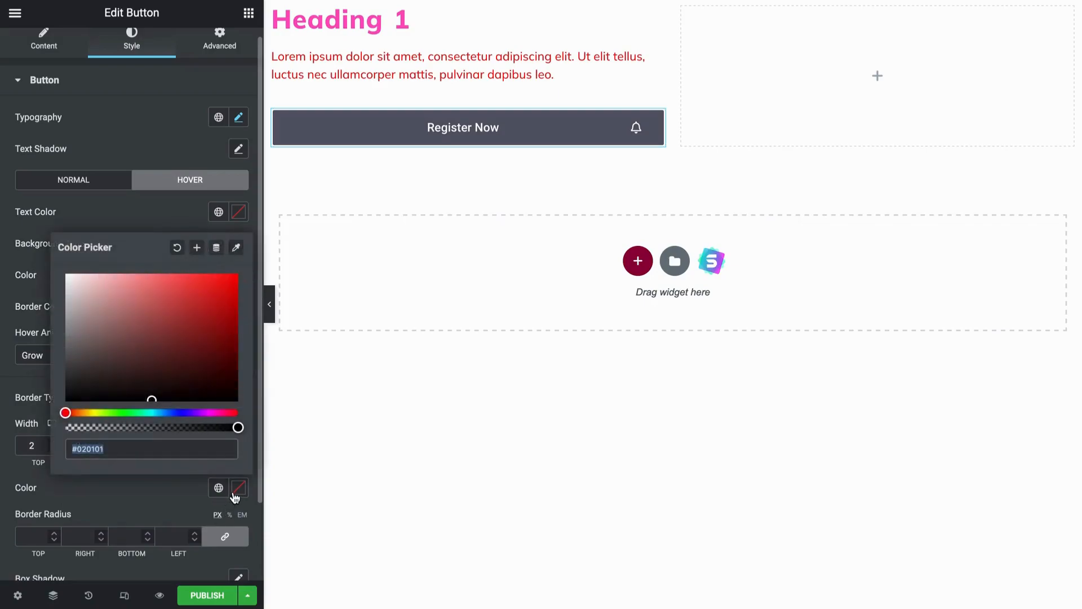
{"action": "left_click", "coordinate": [100, 412]}
{"action": "left_click_drag", "start_coordinate": [100, 413], "coordinate": [92, 413]}
{"action": "left_click_drag", "start_coordinate": [158, 338], "coordinate": [255, 253]}
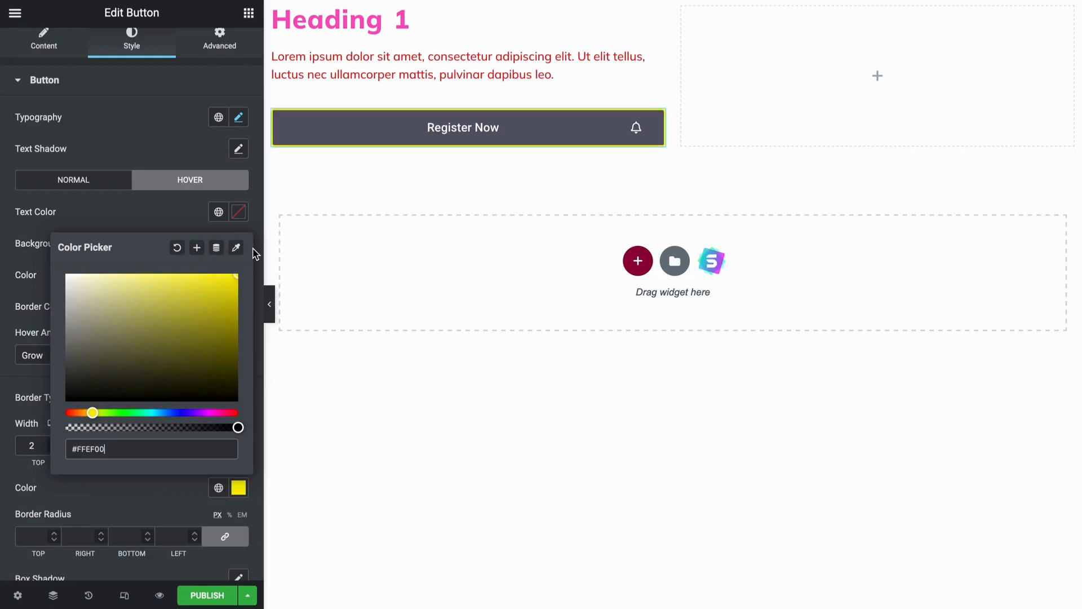
{"action": "mouse_move", "coordinate": [94, 413]}
{"action": "left_mouse_down"}
{"action": "mouse_move", "coordinate": [106, 413]}
{"action": "mouse_move", "coordinate": [73, 413]}
{"action": "mouse_move", "coordinate": [86, 414]}
{"action": "left_mouse_up"}
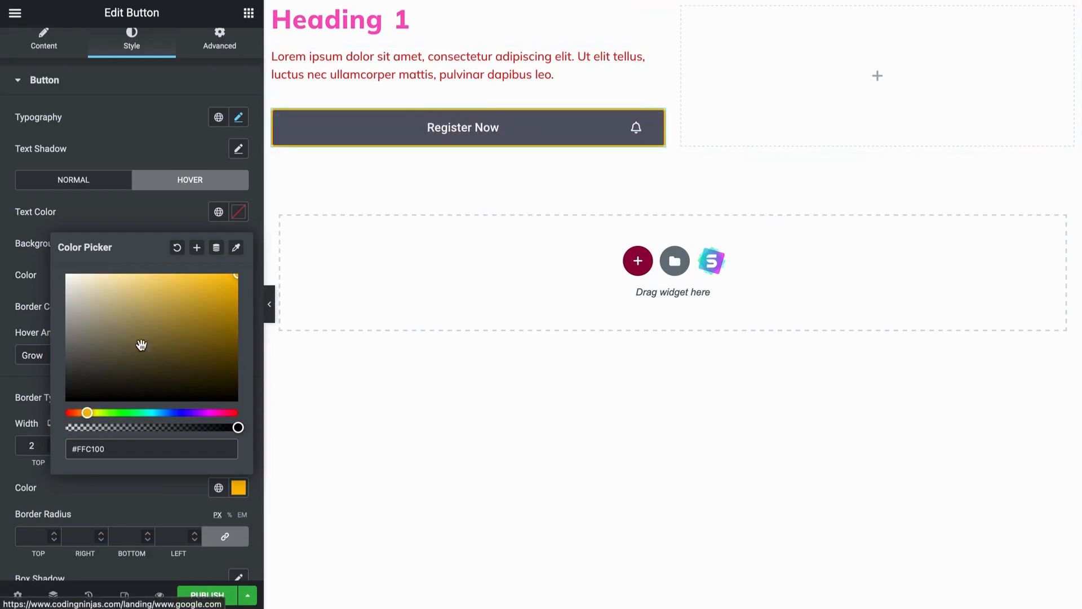
{"action": "left_click", "coordinate": [42, 469]}
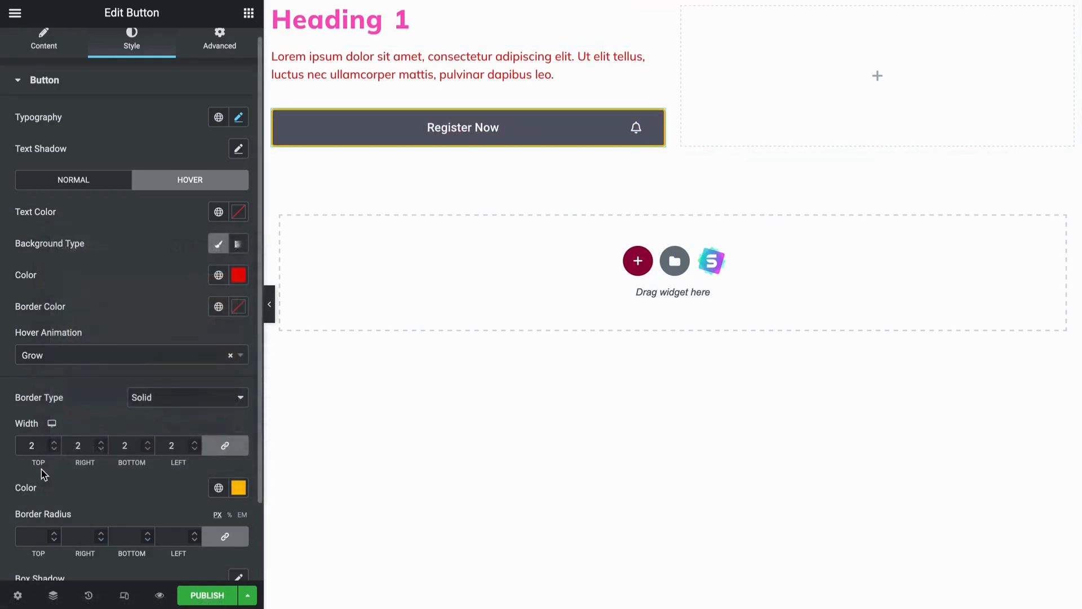
{"action": "left_click", "coordinate": [55, 442]}
{"action": "left_click", "coordinate": [55, 443]}
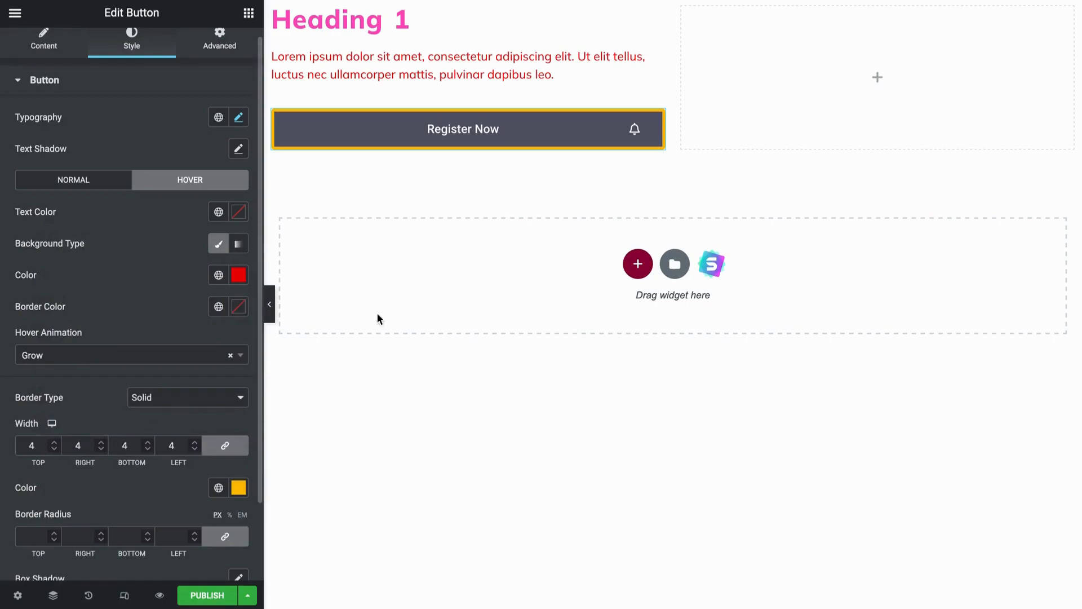
Preview the page with the editing panel hidden, and set the button's border radius to 40 px on all sides
{"action": "left_click", "coordinate": [271, 308]}
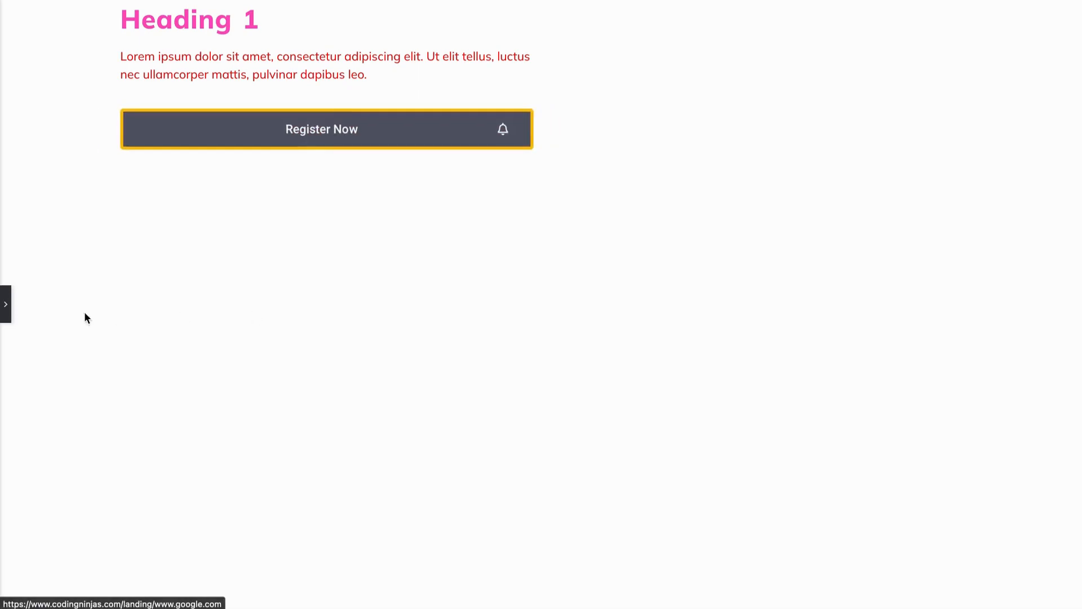
{"action": "left_click", "coordinate": [7, 314]}
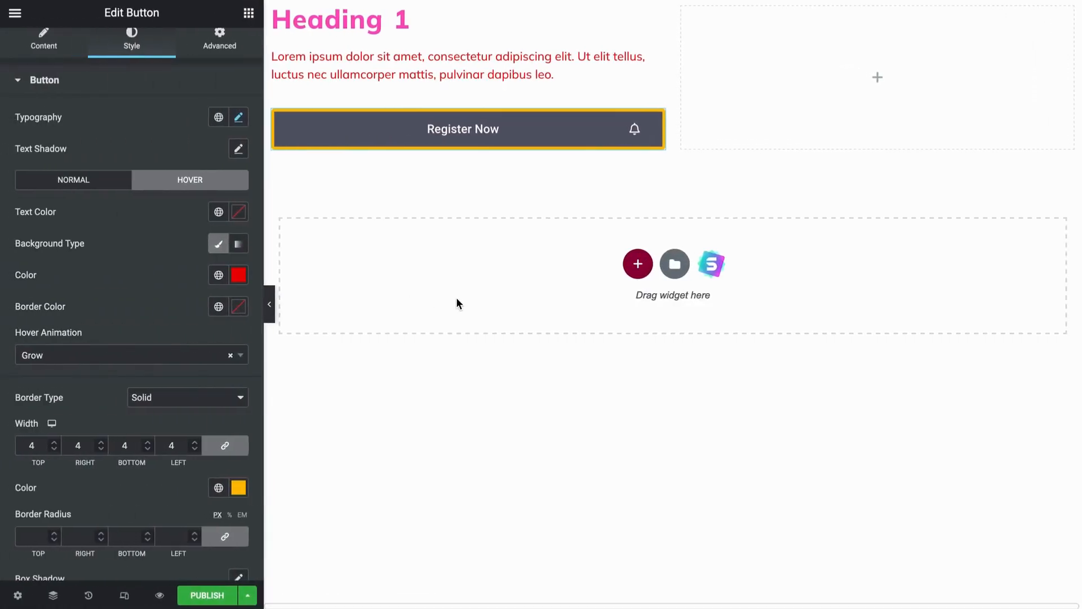
{"action": "scroll", "coordinate": [145, 338], "scroll_direction": "down", "scroll_amount": 2}
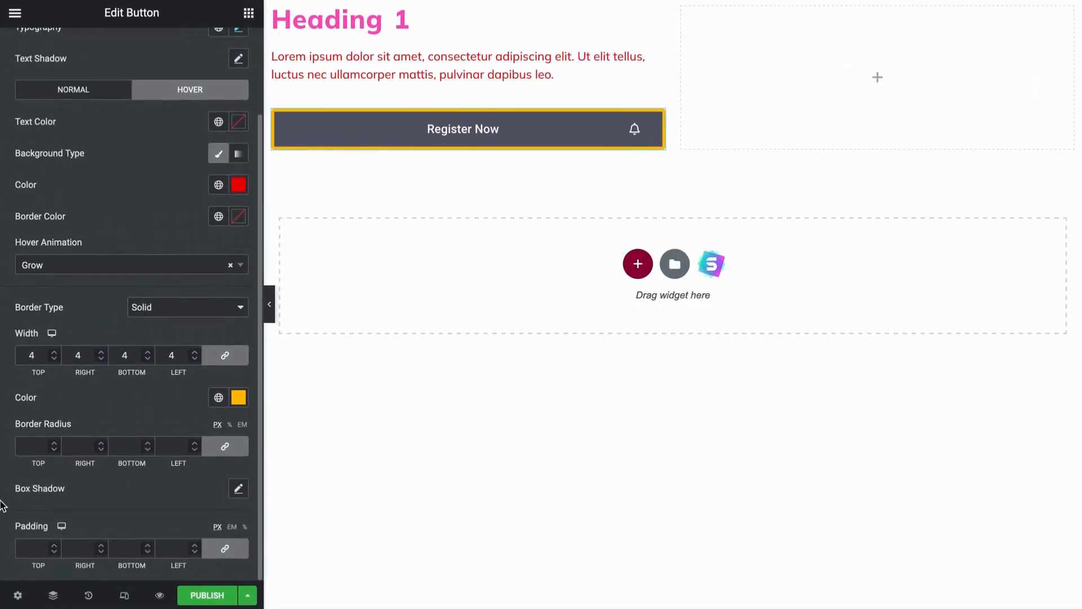
{"action": "left_click", "coordinate": [39, 449]}
{"action": "type", "text": "40"}
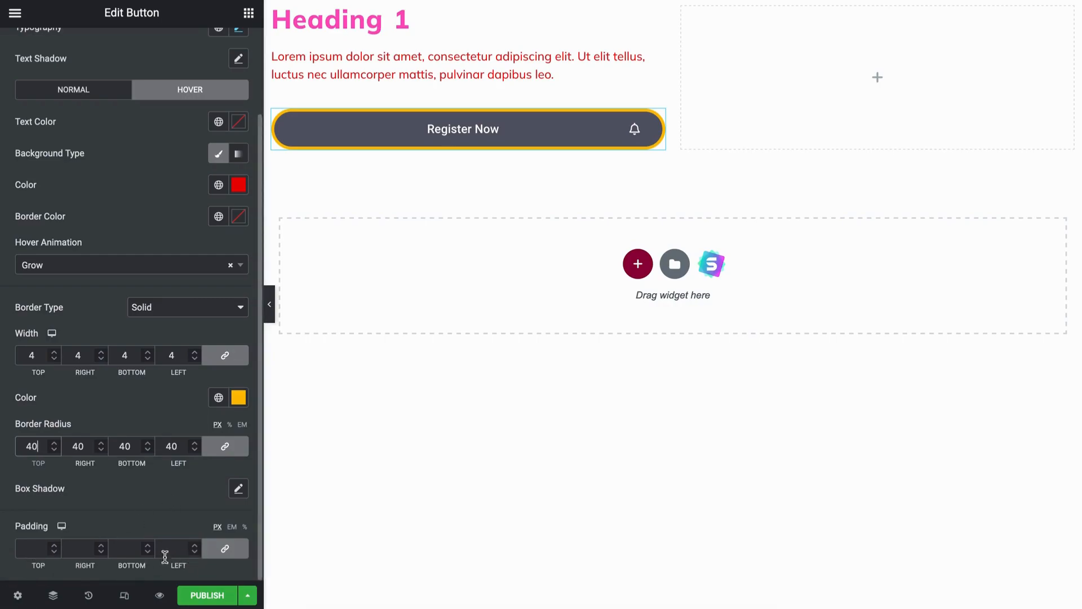
Set the button's padding to 19 px on all sides
{"action": "left_click", "coordinate": [34, 554]}
{"action": "type", "text": "0"}
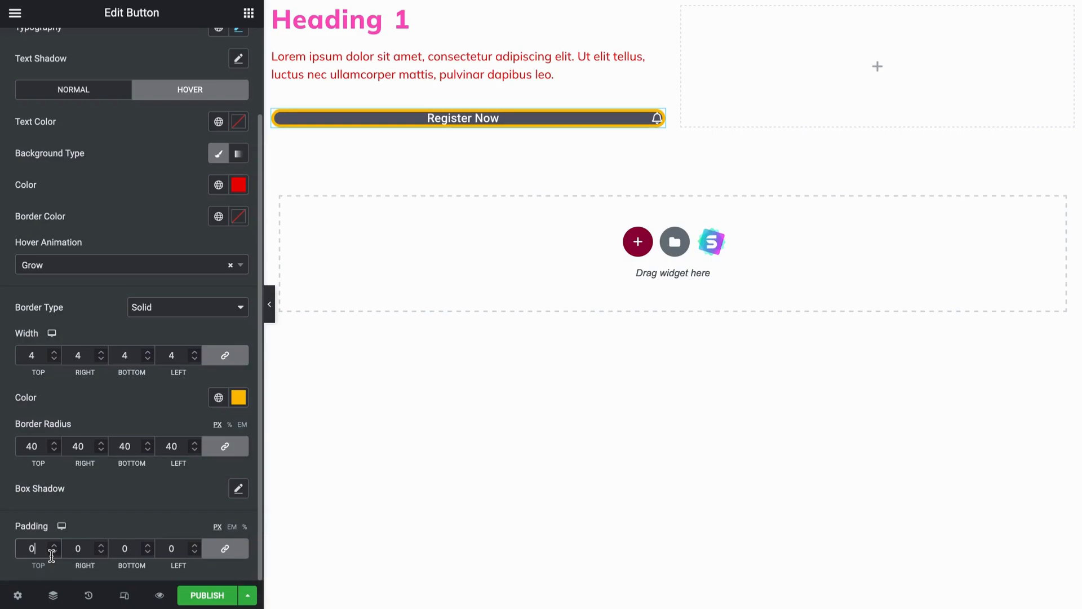
{"action": "type", "text": "100"}
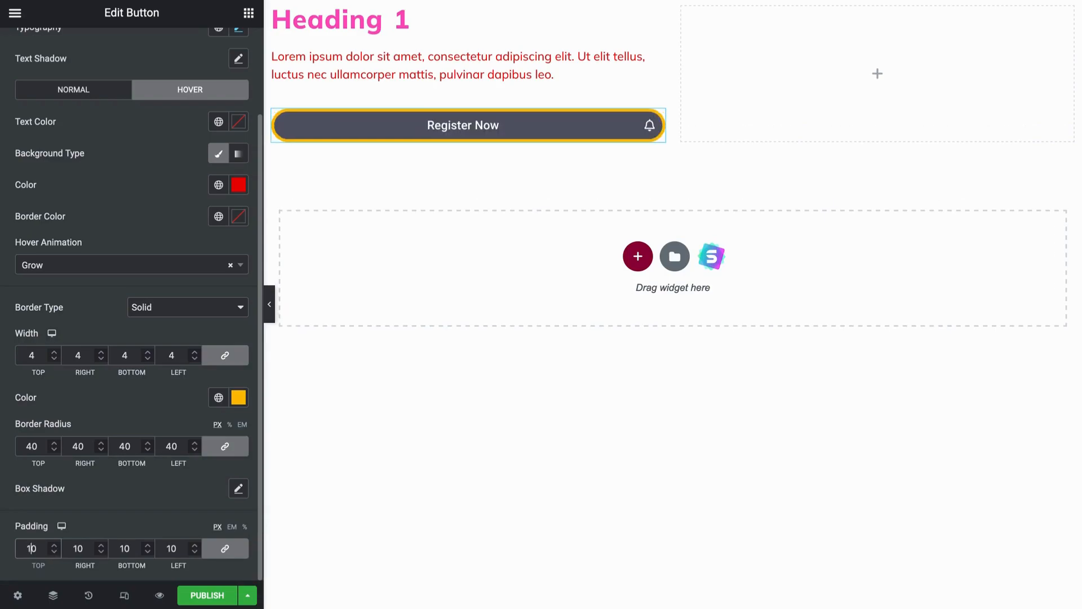
{"action": "key", "text": "BackSpace"}
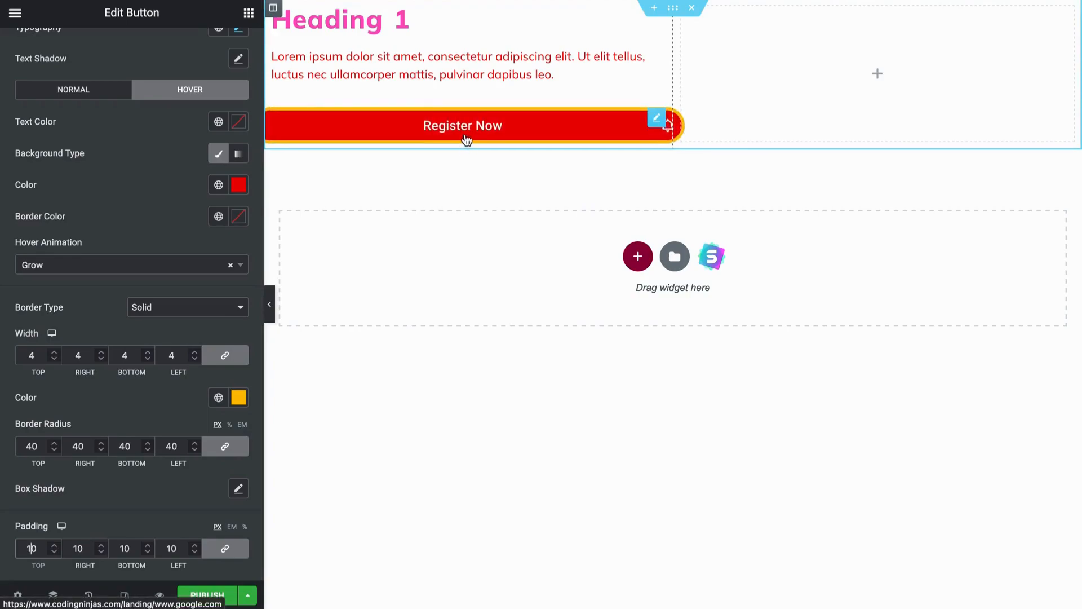
{"action": "left_click", "coordinate": [53, 544]}
{"action": "left_click", "coordinate": [53, 544]}
{"action": "left_click", "coordinate": [53, 545]}
{"action": "left_click", "coordinate": [53, 544]}
{"action": "left_click", "coordinate": [53, 545]}
{"action": "left_click", "coordinate": [53, 545]}
{"action": "double_click", "coordinate": [53, 545]}
{"action": "left_click", "coordinate": [53, 545]}
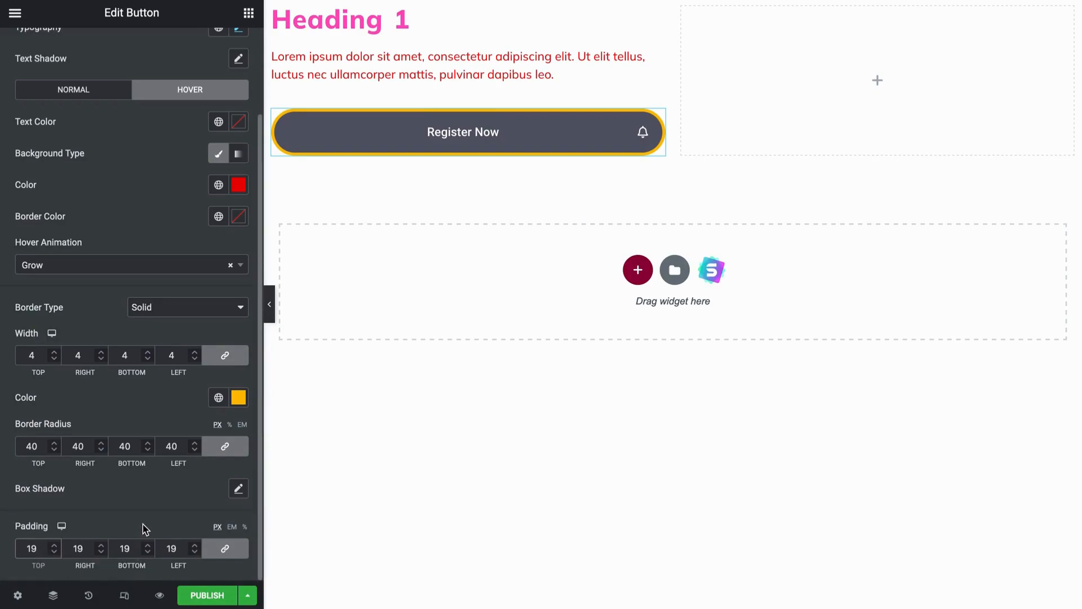
Review the button's style and advanced layout settings, and return to the list of available widgets
{"action": "scroll", "coordinate": [146, 529], "scroll_direction": "up", "scroll_amount": 3}
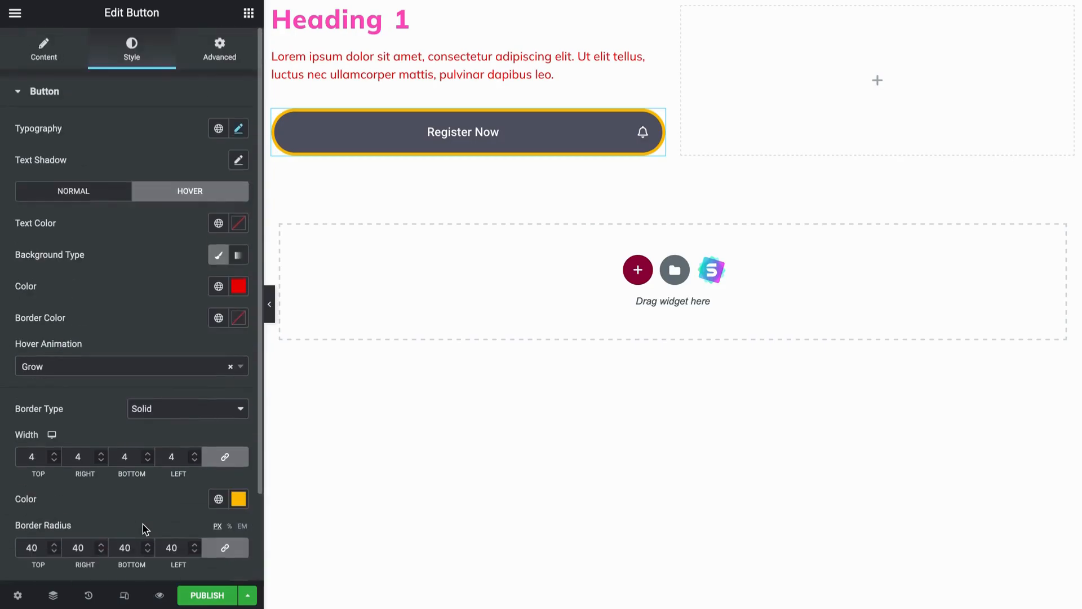
{"action": "left_click", "coordinate": [235, 53]}
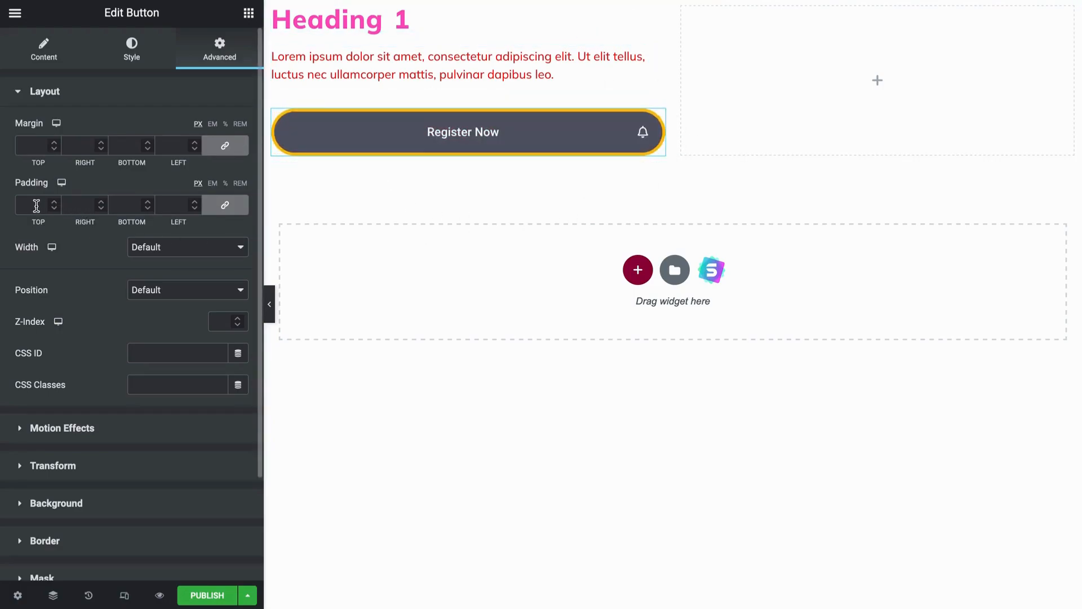
{"action": "left_click", "coordinate": [125, 63]}
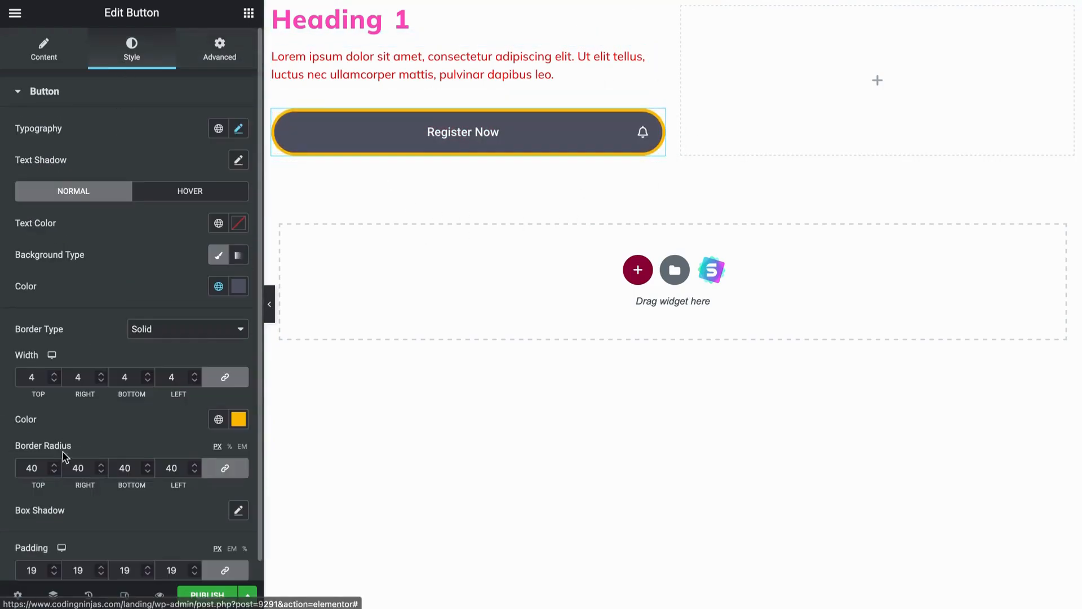
{"action": "scroll", "coordinate": [71, 493], "scroll_direction": "down", "scroll_amount": 1}
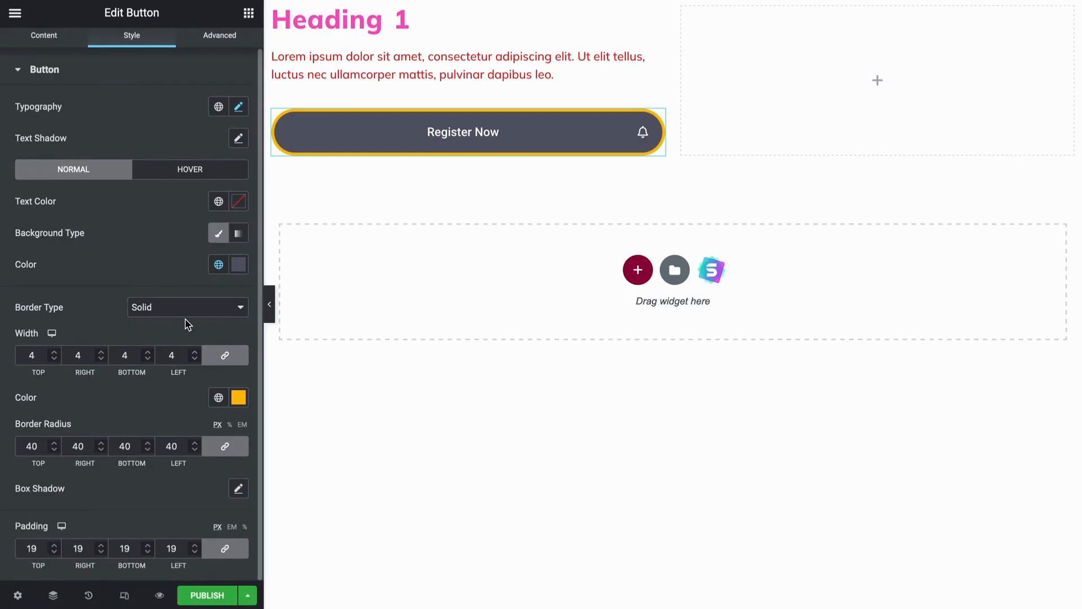
{"action": "left_click", "coordinate": [226, 45]}
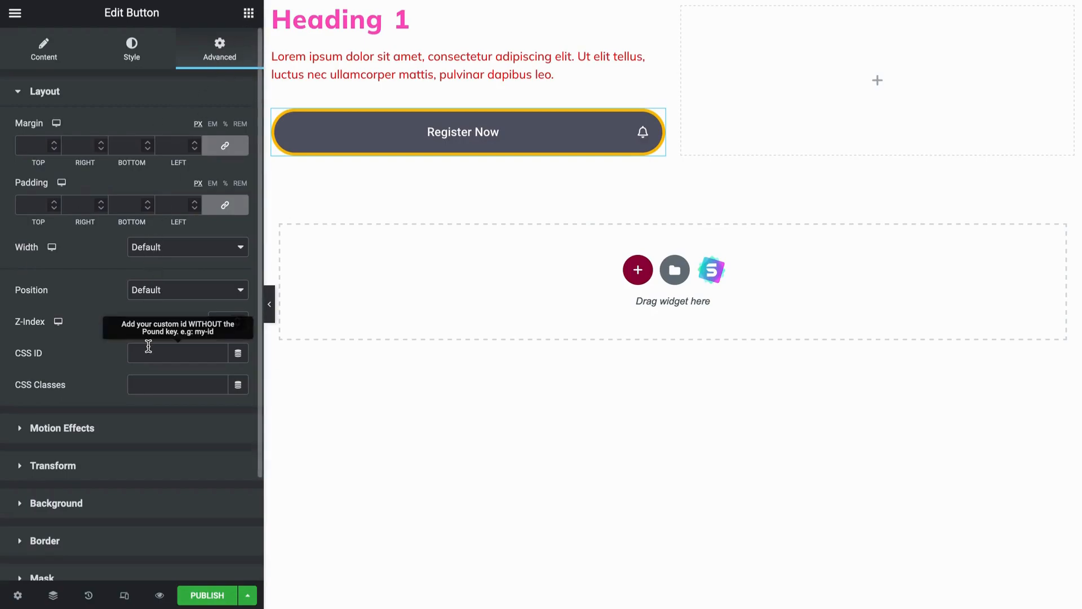
{"action": "scroll", "coordinate": [148, 347], "scroll_direction": "down", "scroll_amount": 2}
{"action": "scroll", "coordinate": [149, 352], "scroll_direction": "up", "scroll_amount": 2}
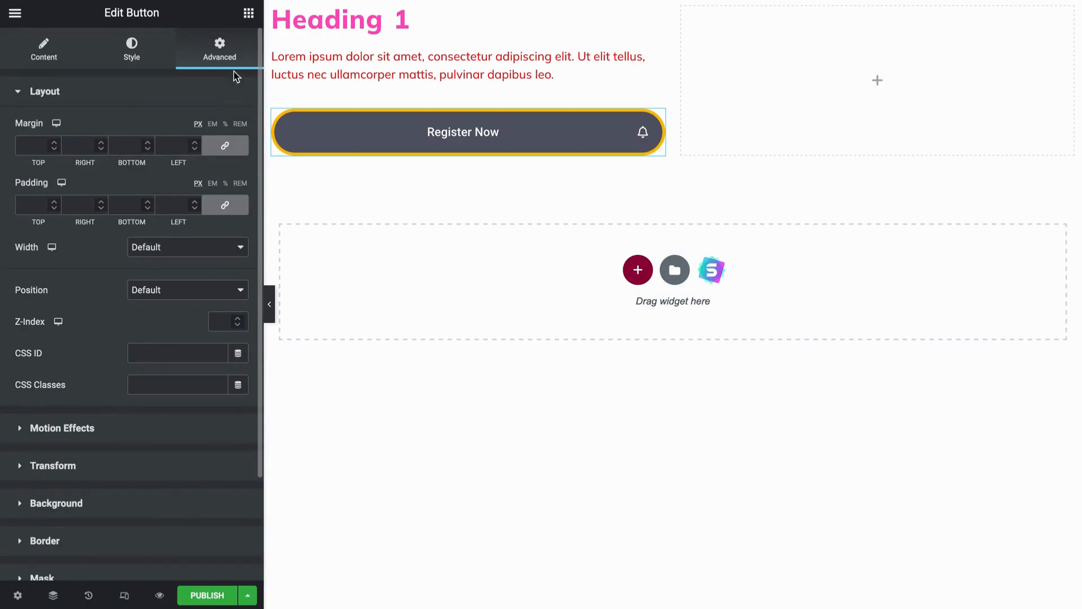
{"action": "left_click", "coordinate": [248, 15]}
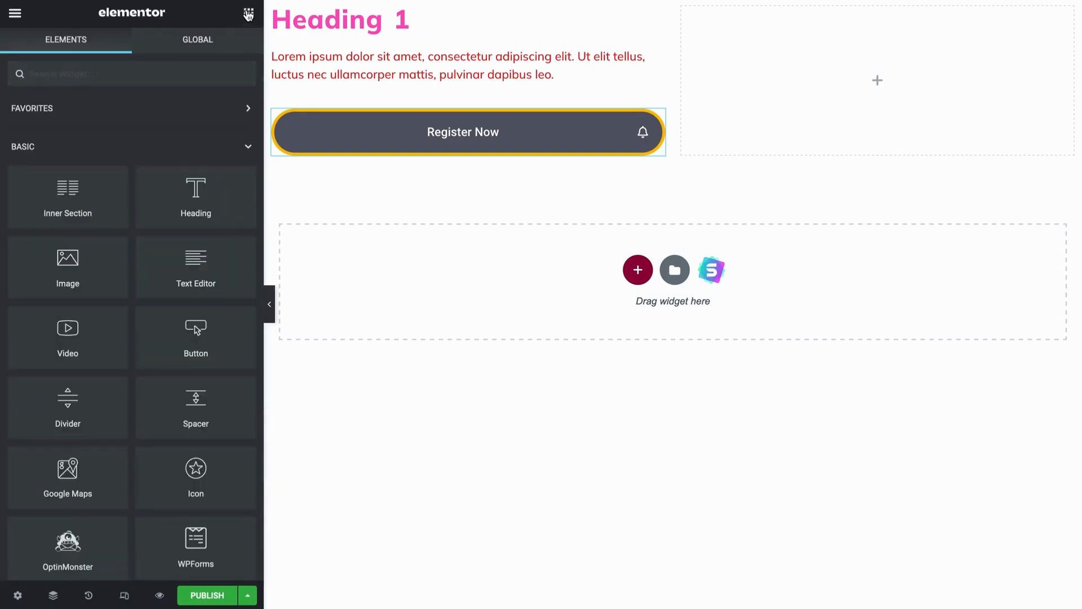